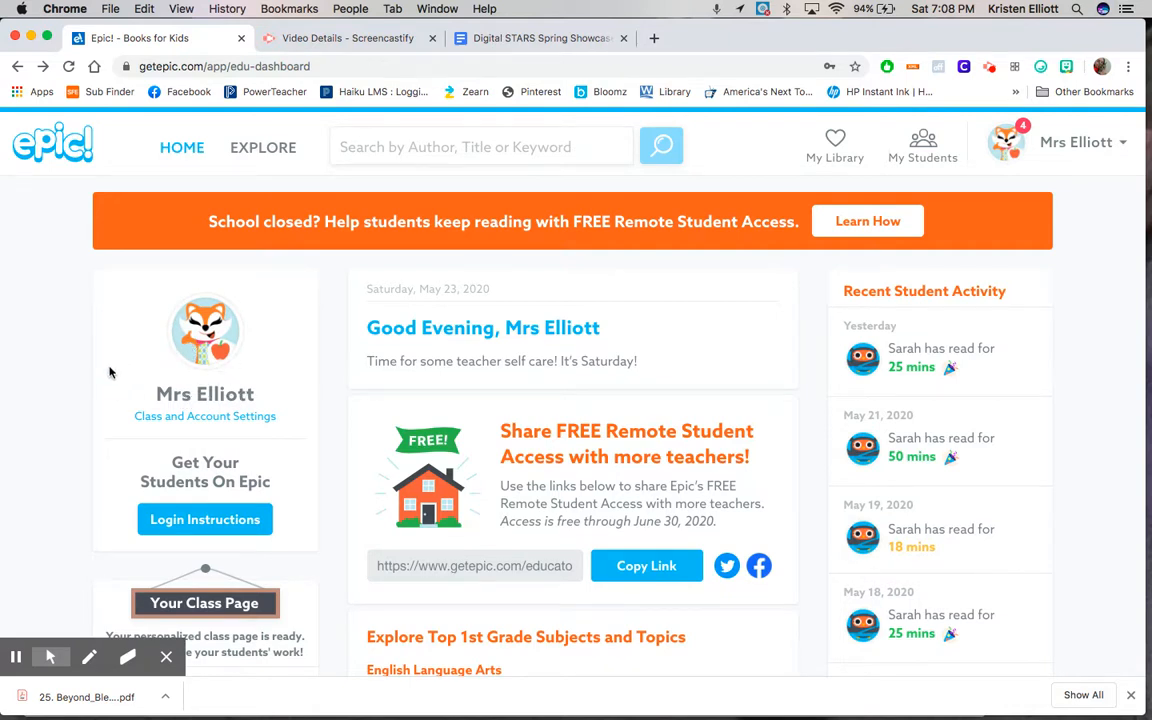
Review the class settings on the dashboard, including the available reading level systems, without choosing a different system
scroll(110, 372, down, 1)
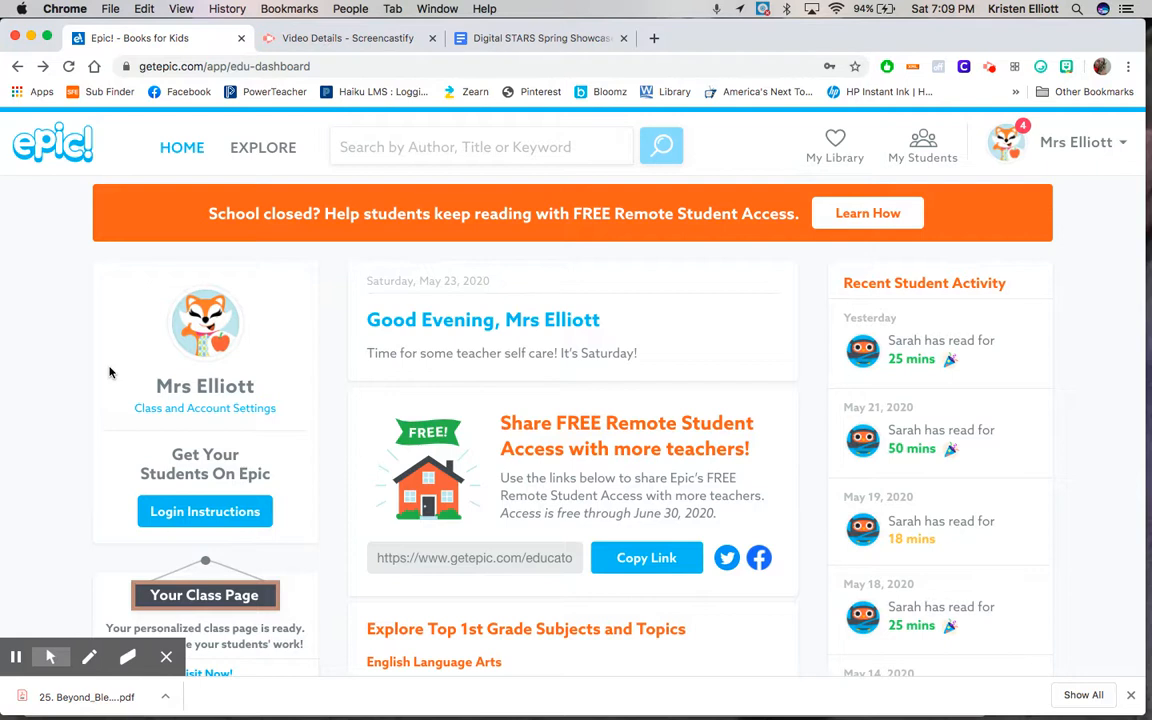
scroll(110, 372, down, 3)
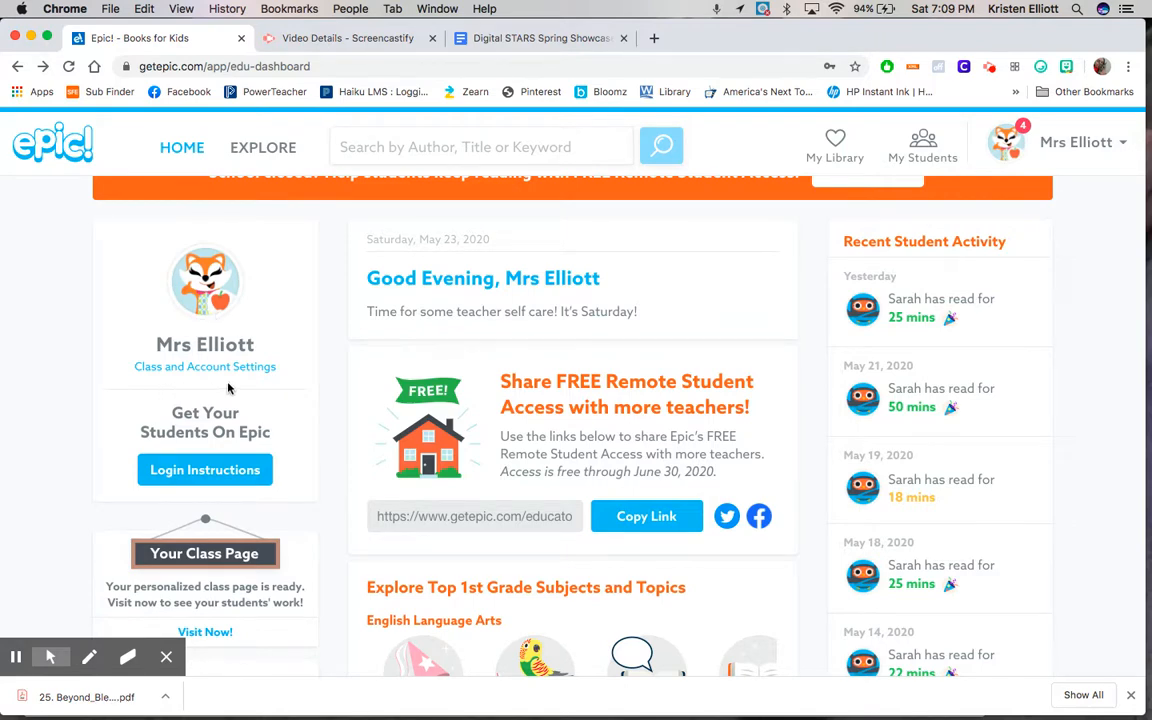
scroll(143, 372, down, 7)
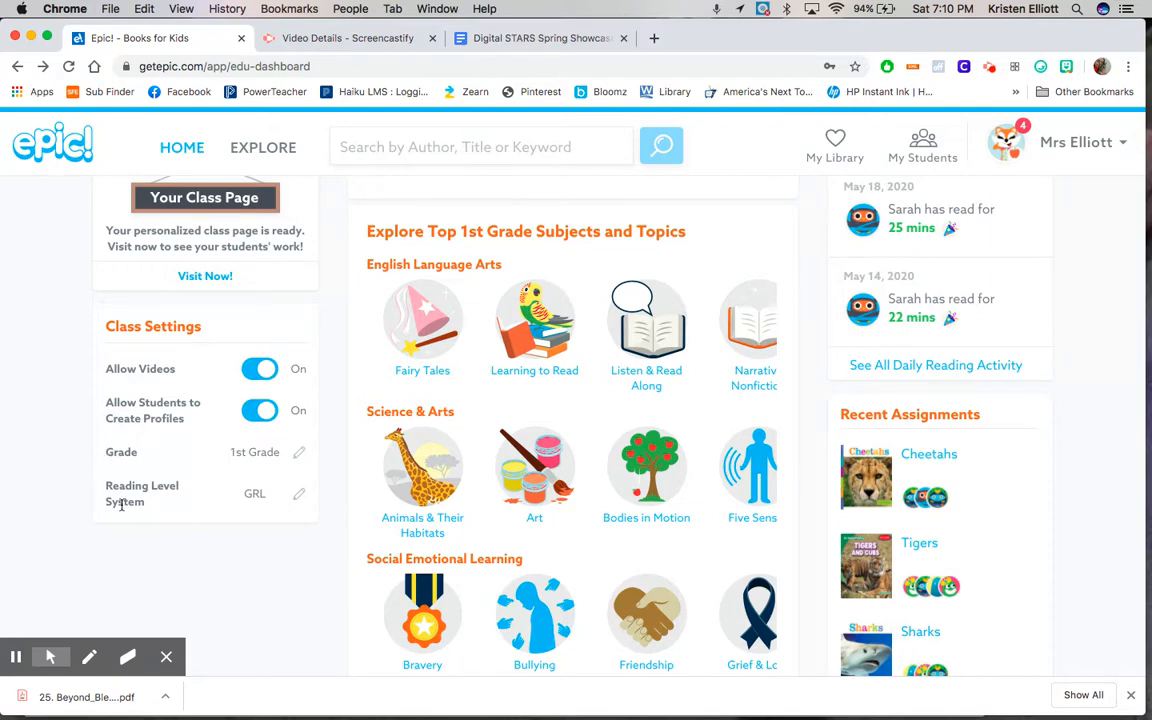
click(297, 500)
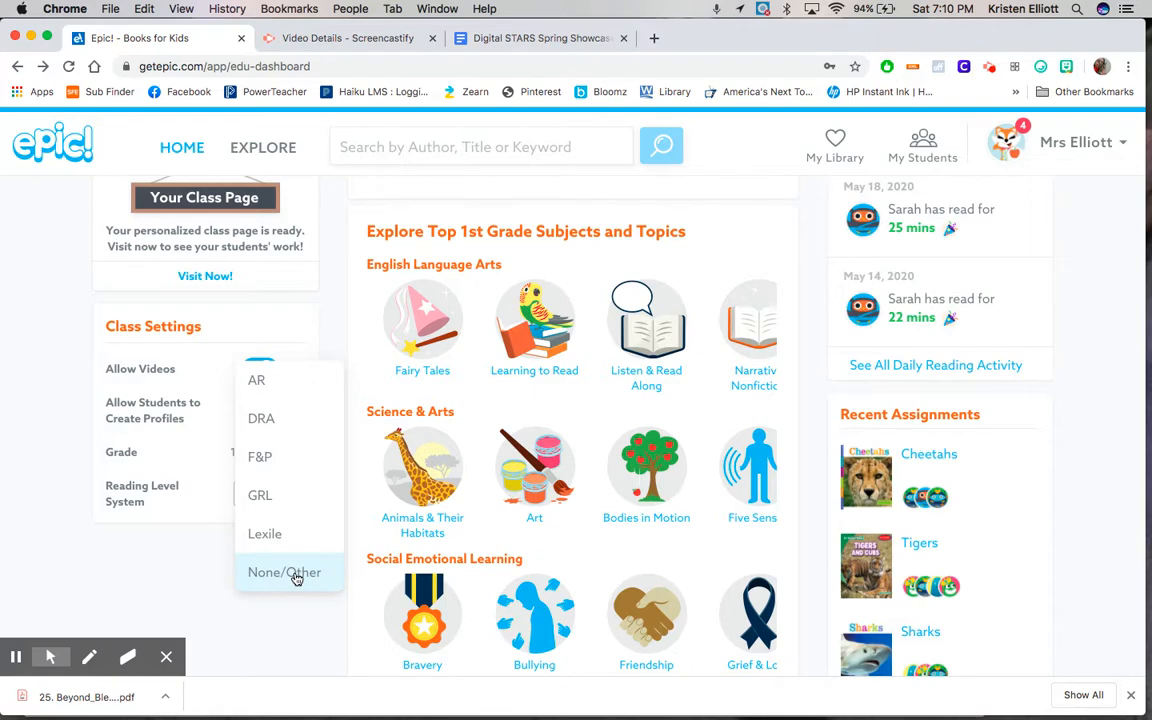
click(193, 571)
scroll(42, 515, up, 2)
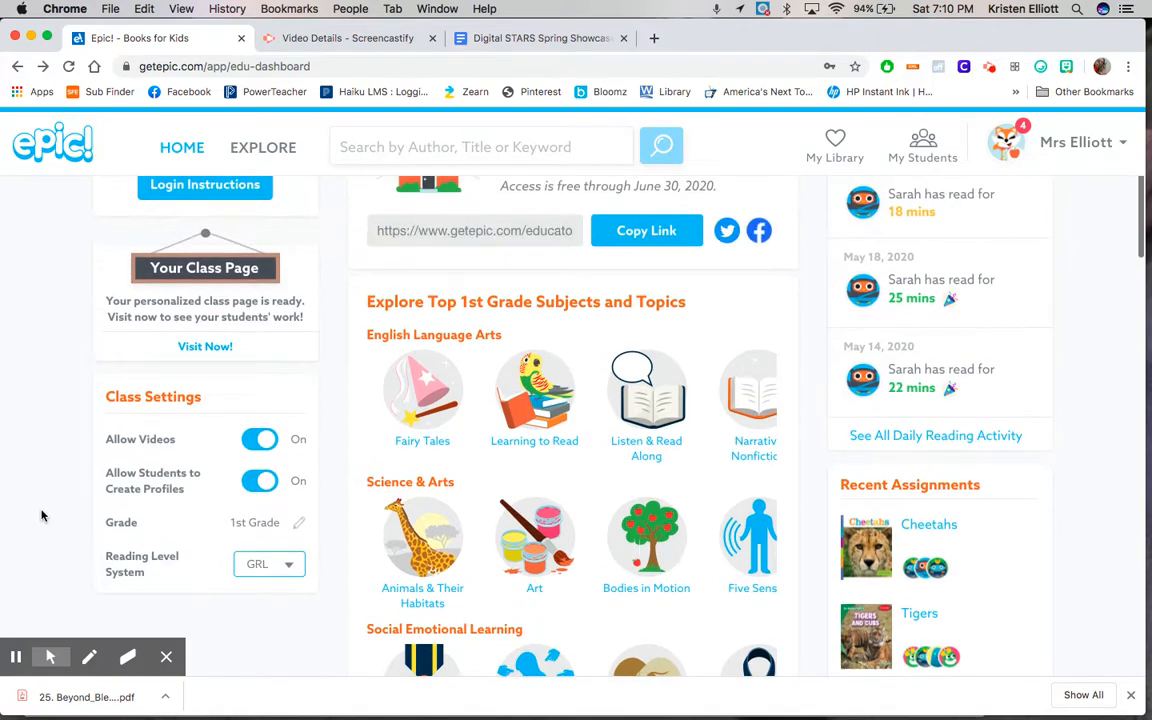
scroll(42, 515, up, 3)
scroll(42, 515, up, 4)
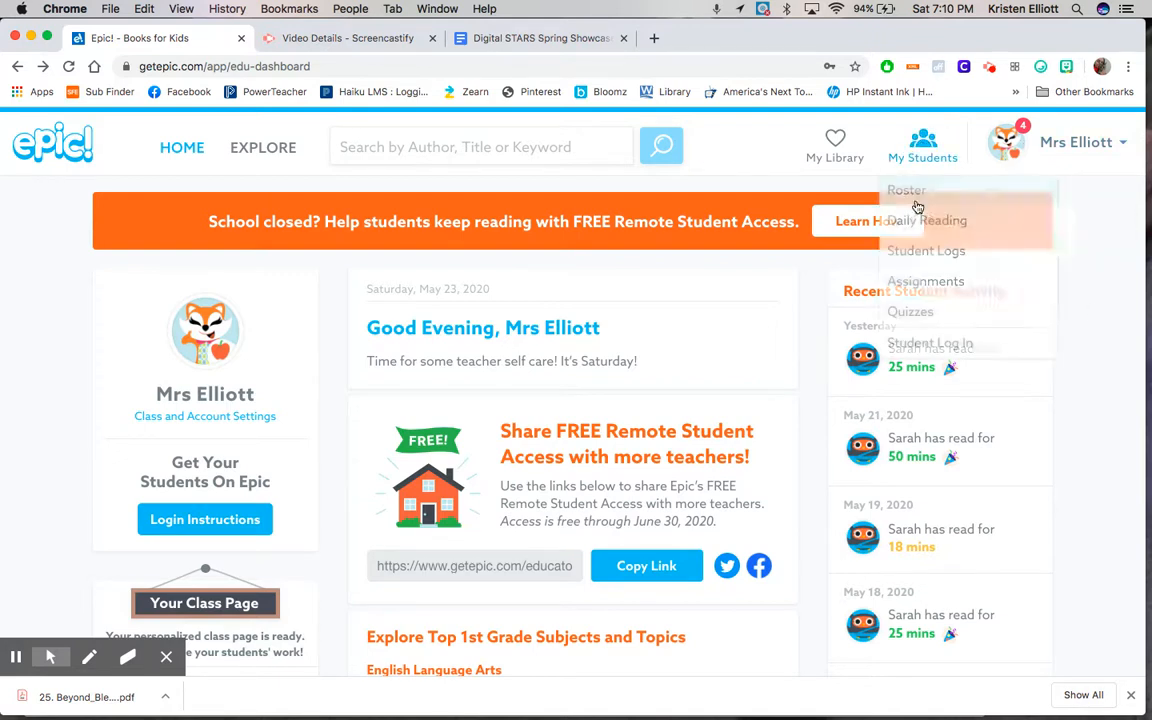
Open the class roster listing all students
click(945, 171)
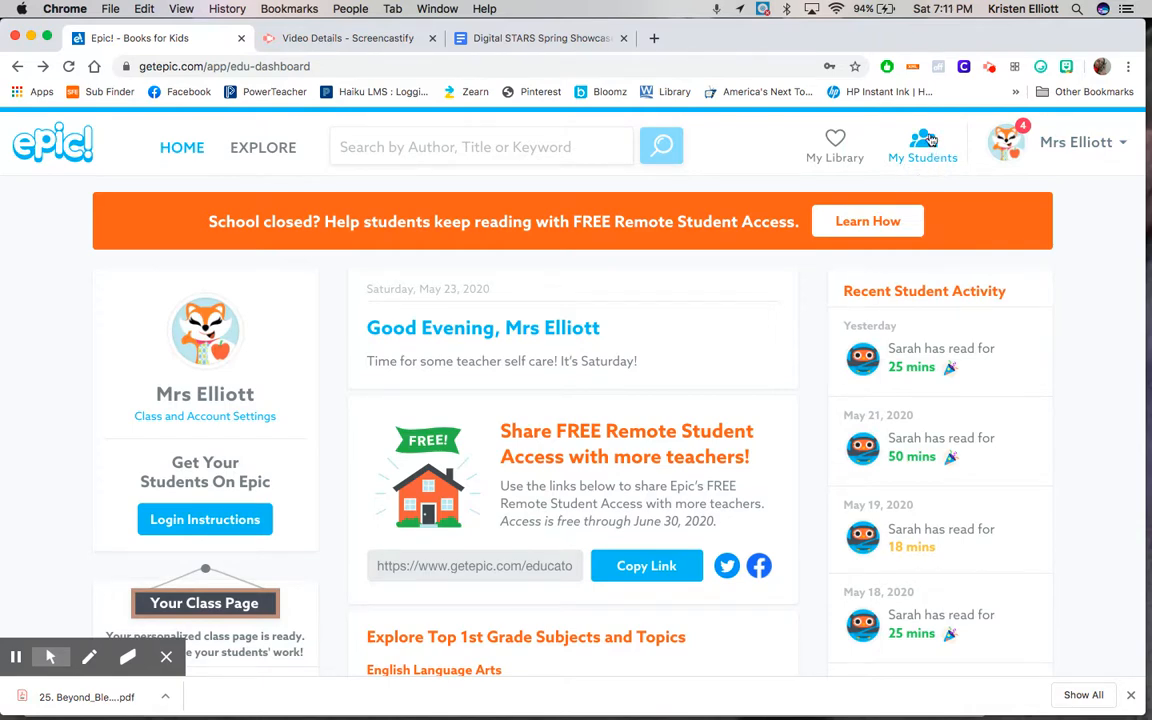
click(929, 140)
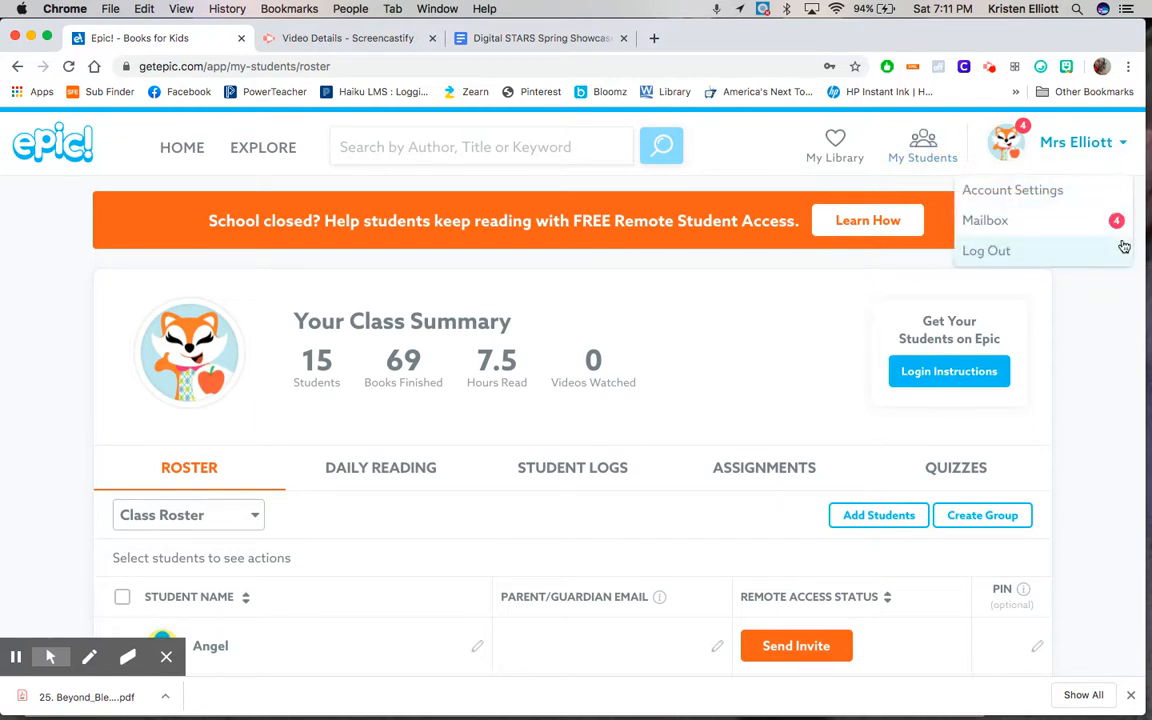
scroll(1113, 395, down, 2)
scroll(1113, 397, down, 2)
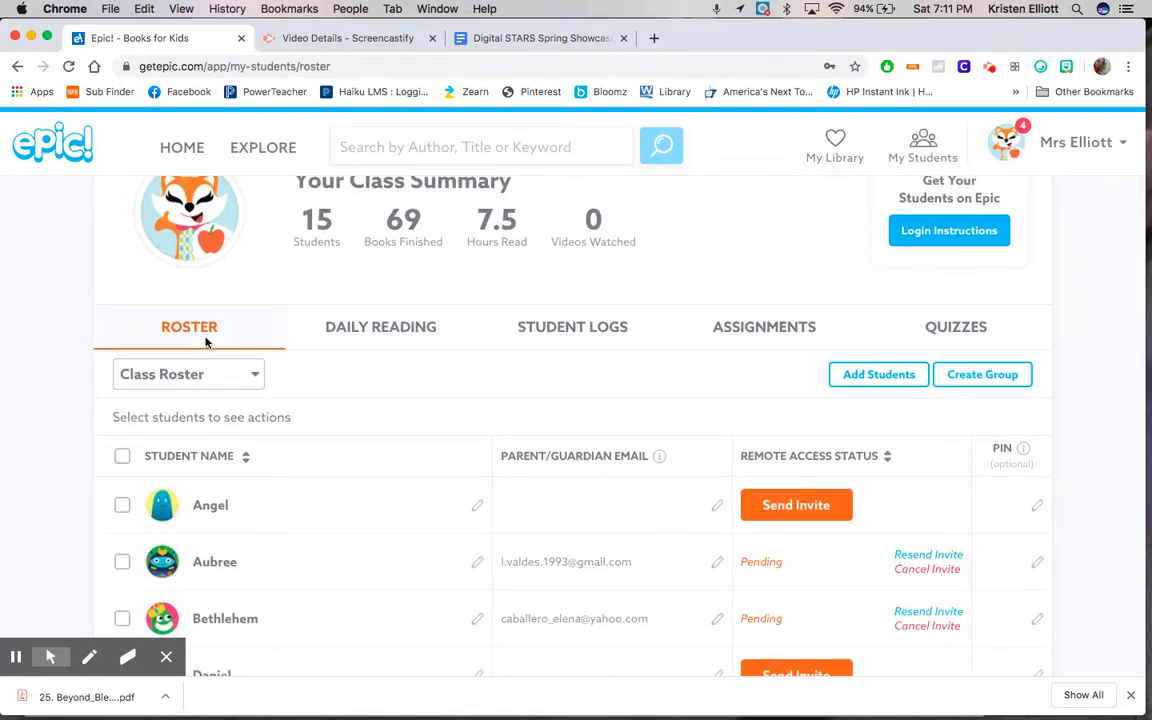
Check the form for adding students to the class and close it without adding anyone
click(880, 378)
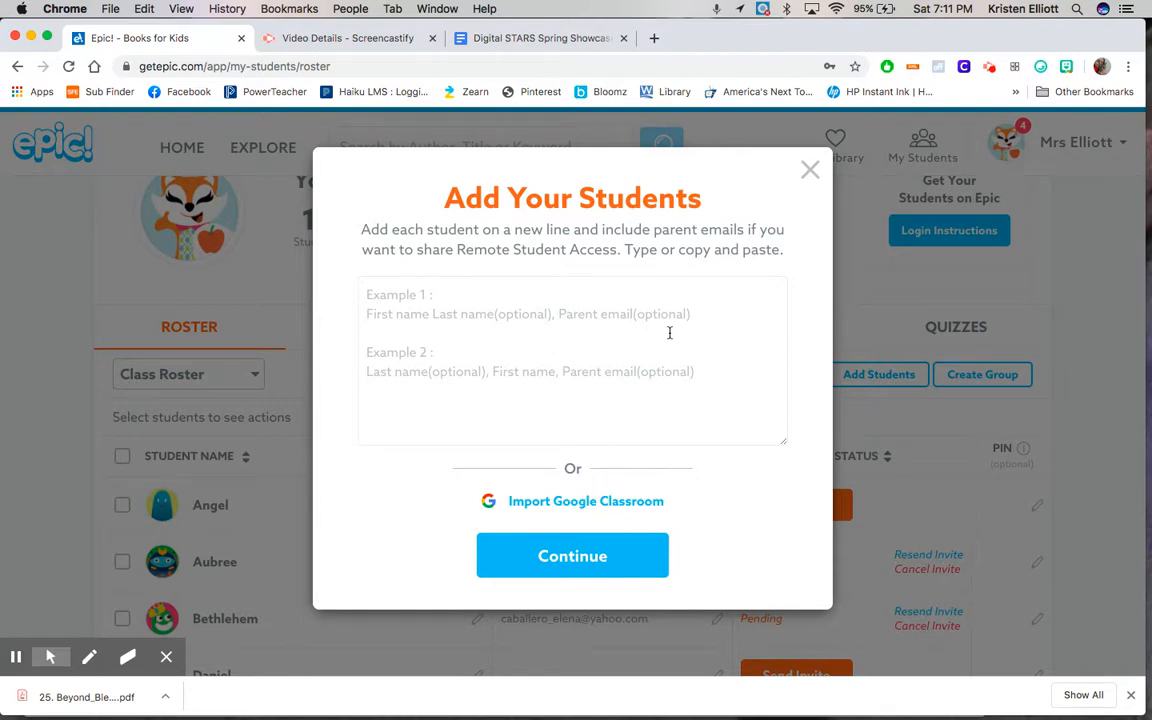
click(810, 172)
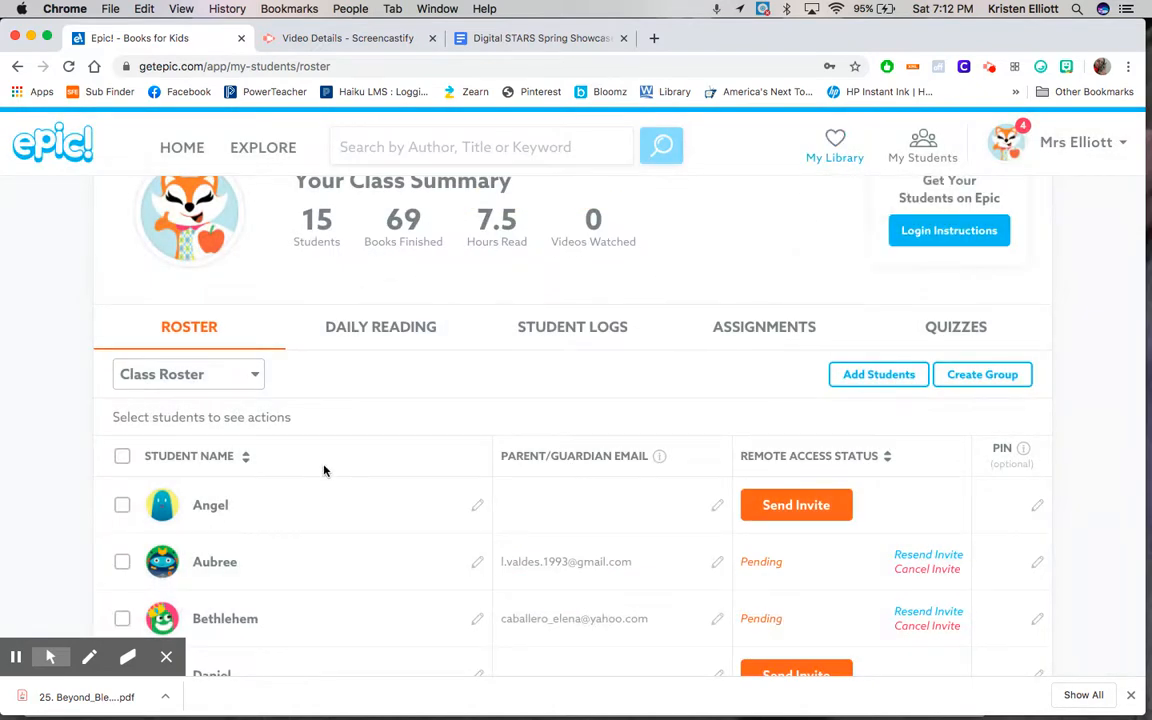
Examine the class roster for each student's parent or guardian email and remote access status
scroll(44, 420, down, 5)
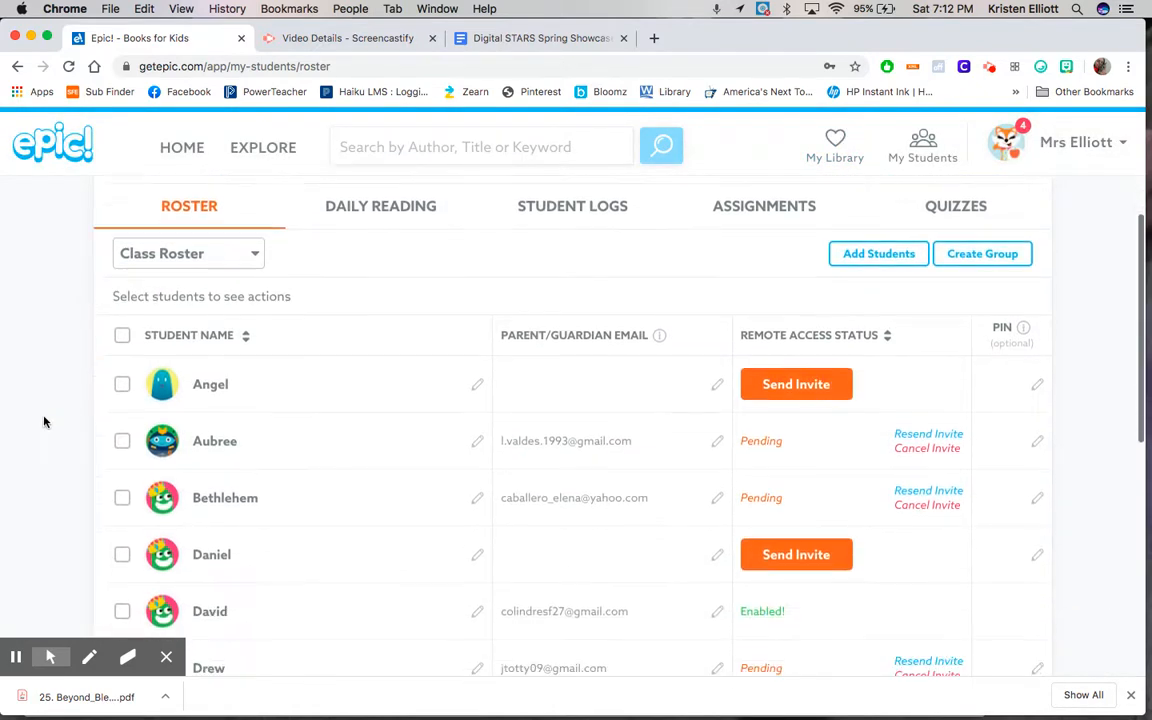
scroll(44, 421, down, 4)
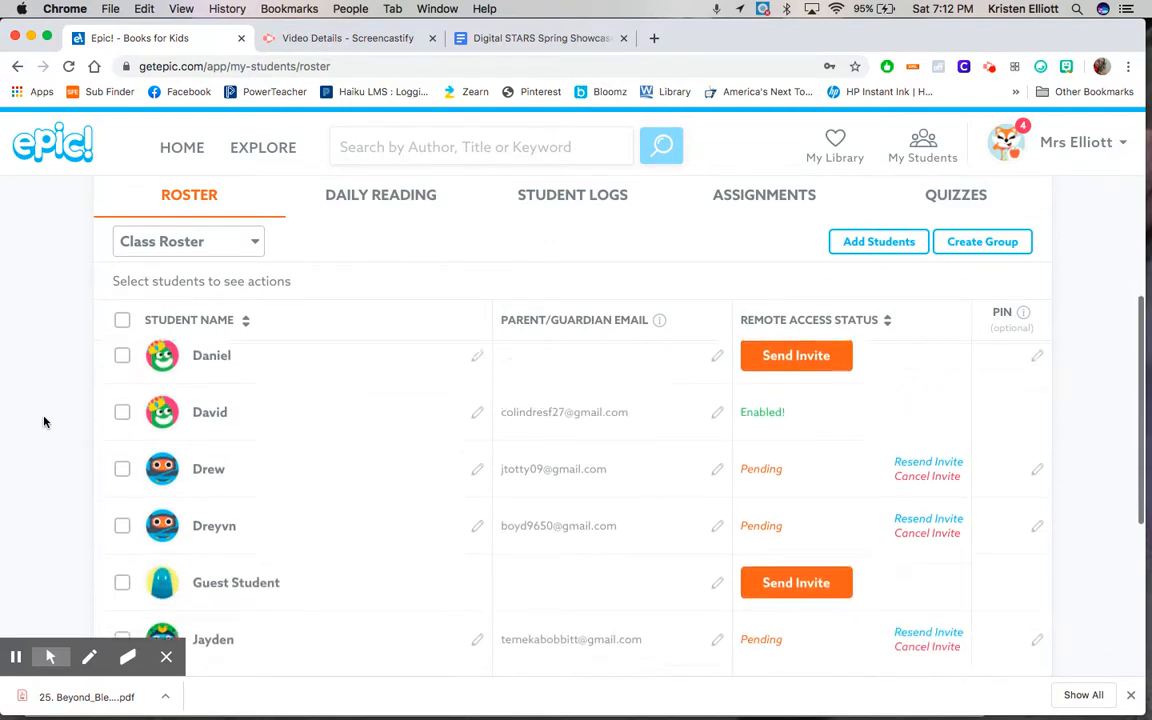
scroll(44, 421, down, 4)
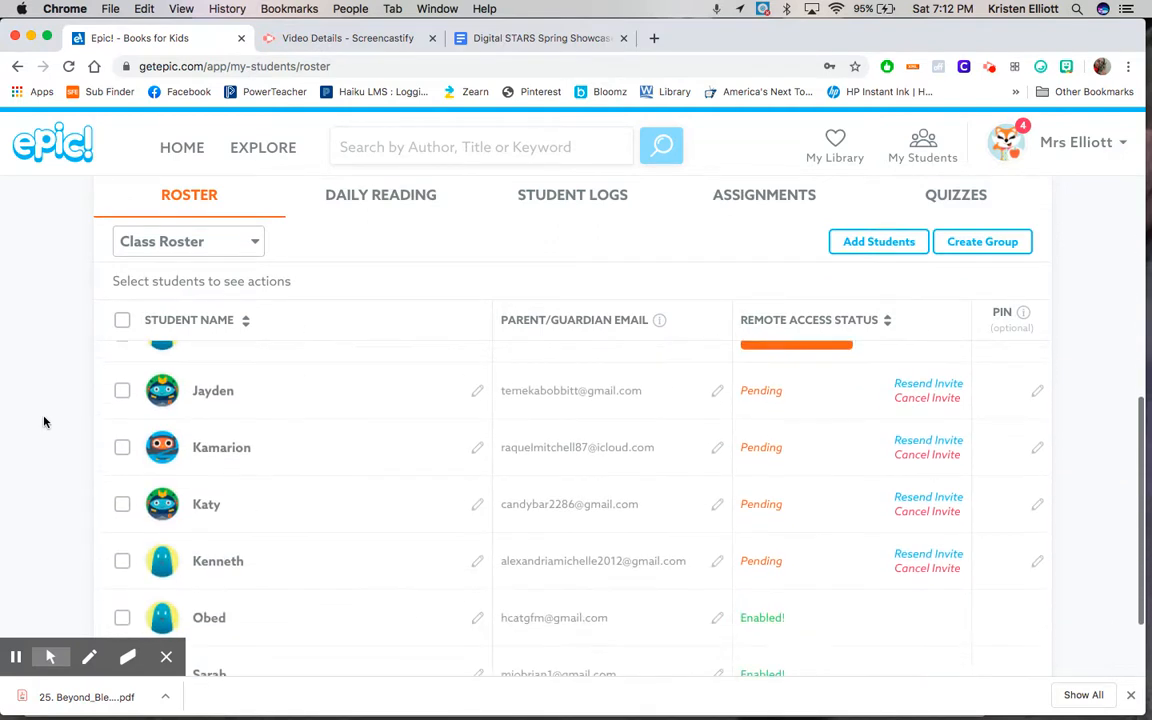
scroll(44, 421, down, 1)
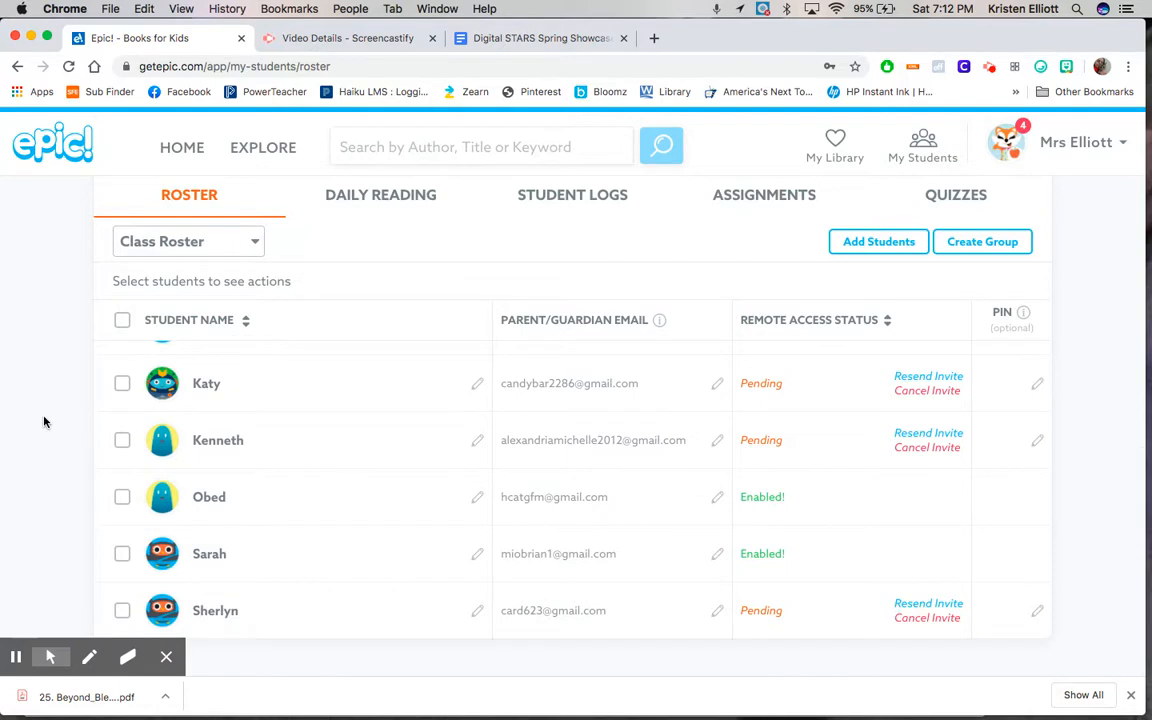
scroll(625, 494, up, 5)
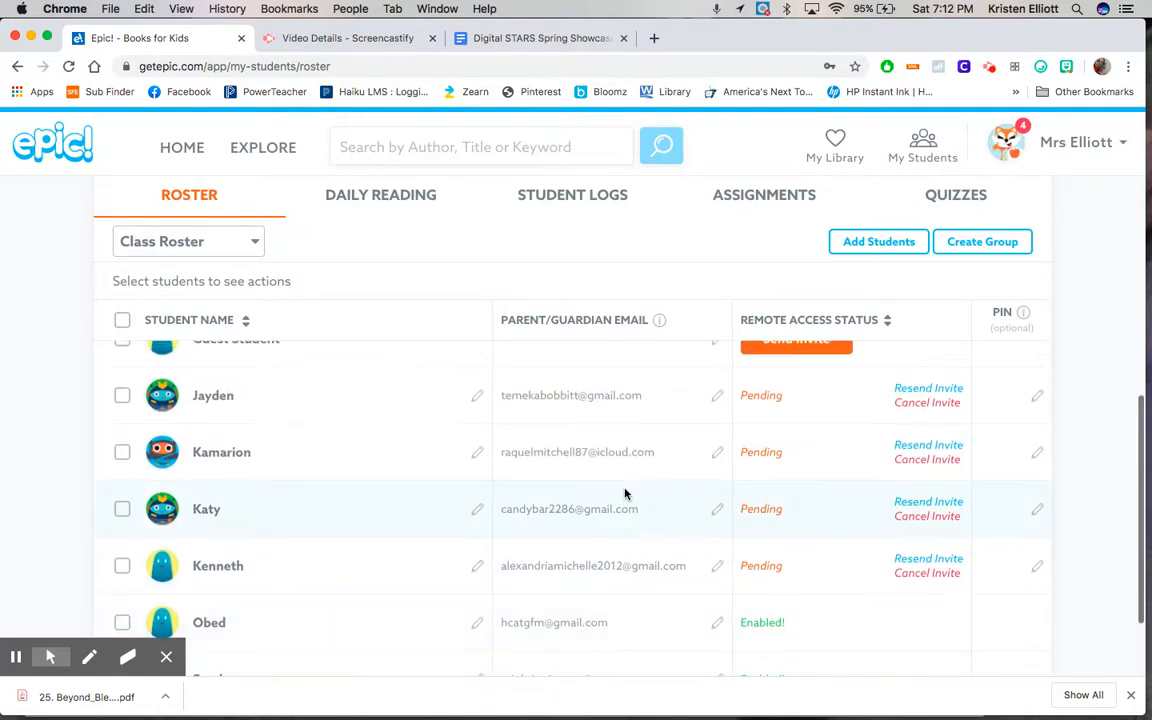
scroll(625, 494, up, 4)
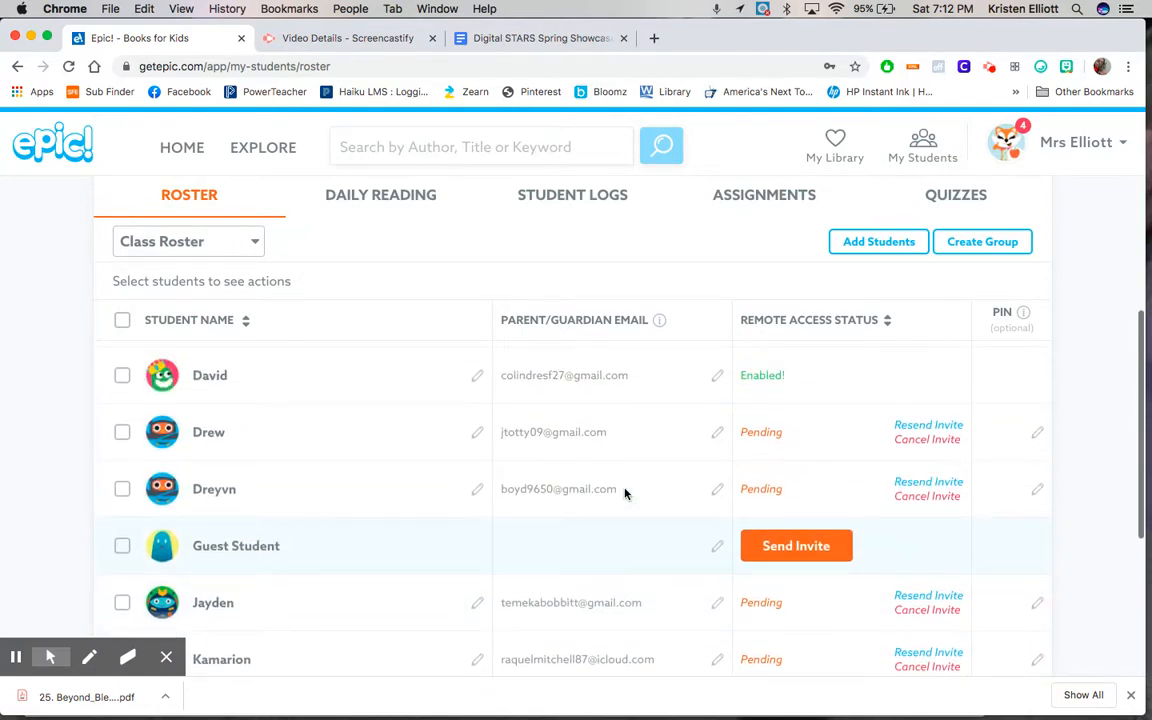
scroll(625, 494, up, 3)
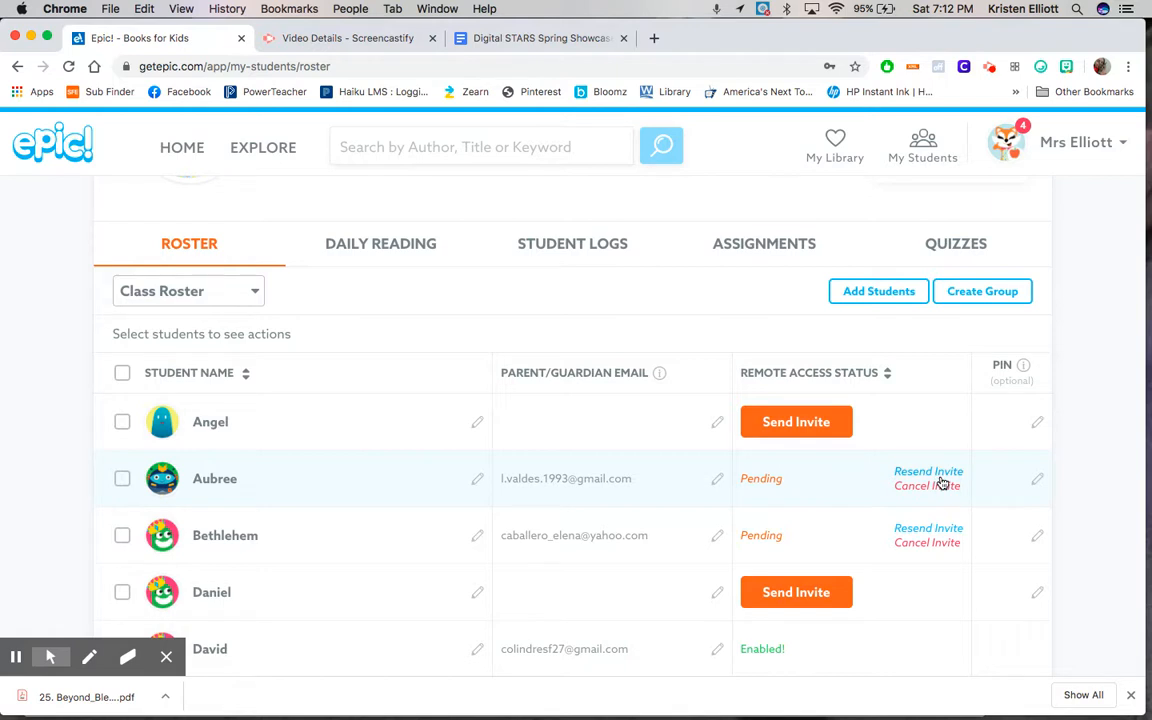
scroll(940, 484, down, 3)
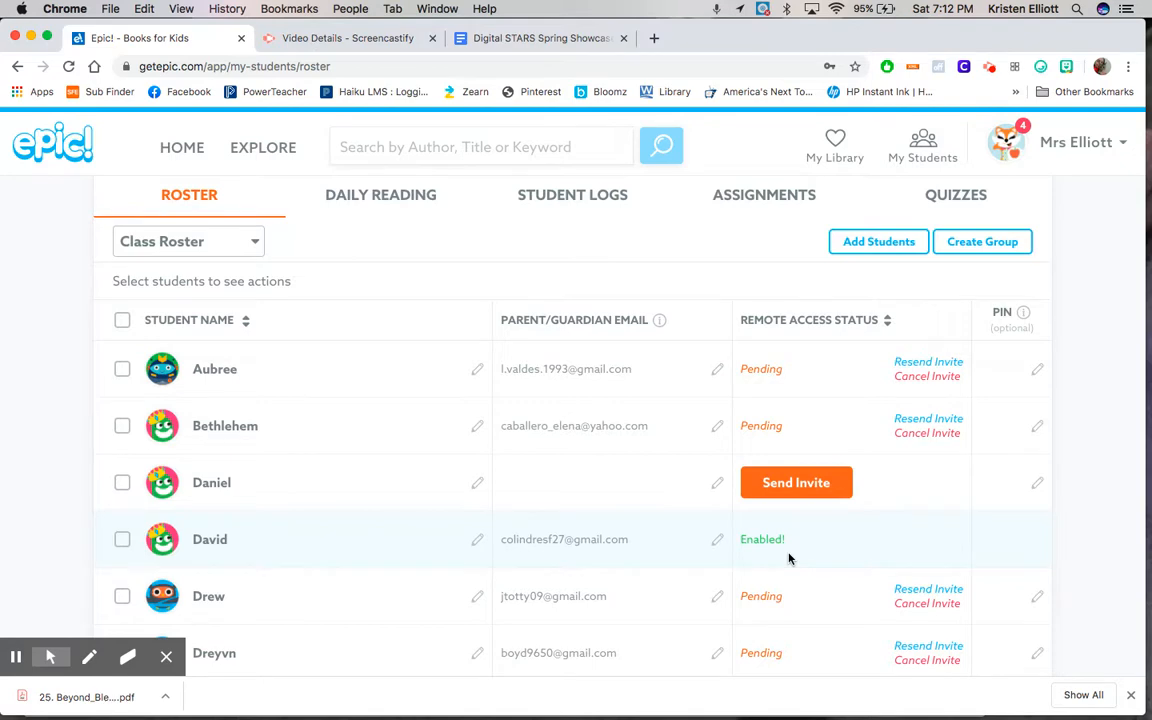
scroll(788, 558, down, 5)
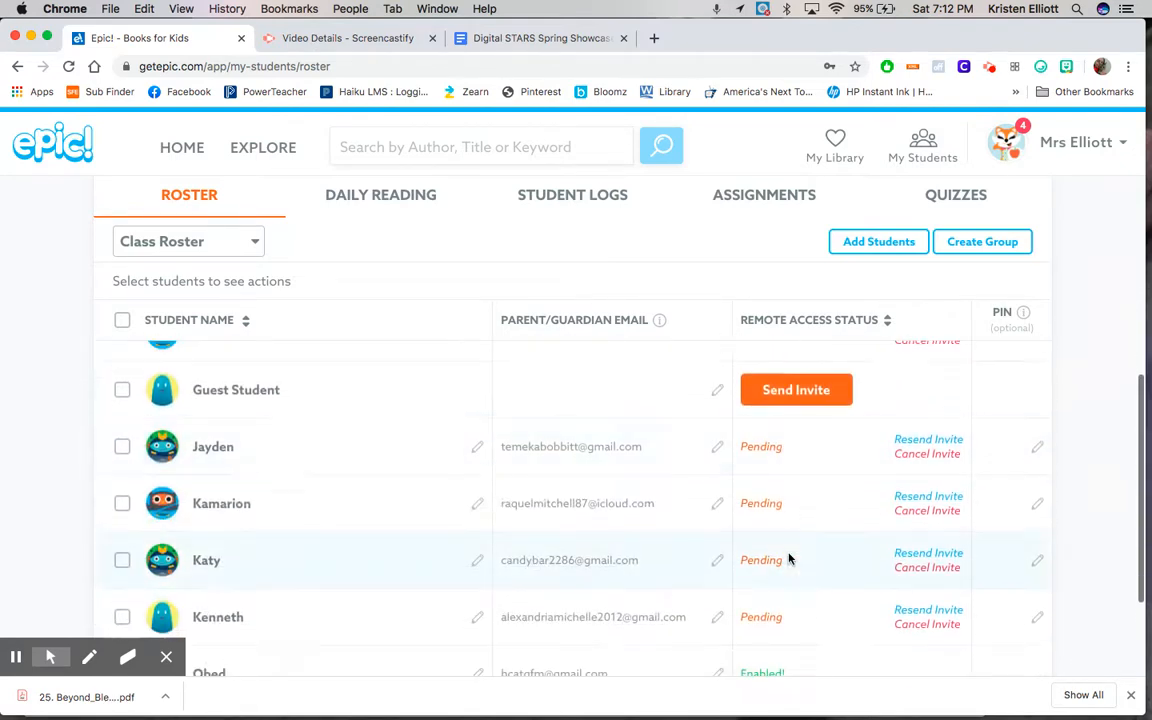
scroll(789, 555, up, 10)
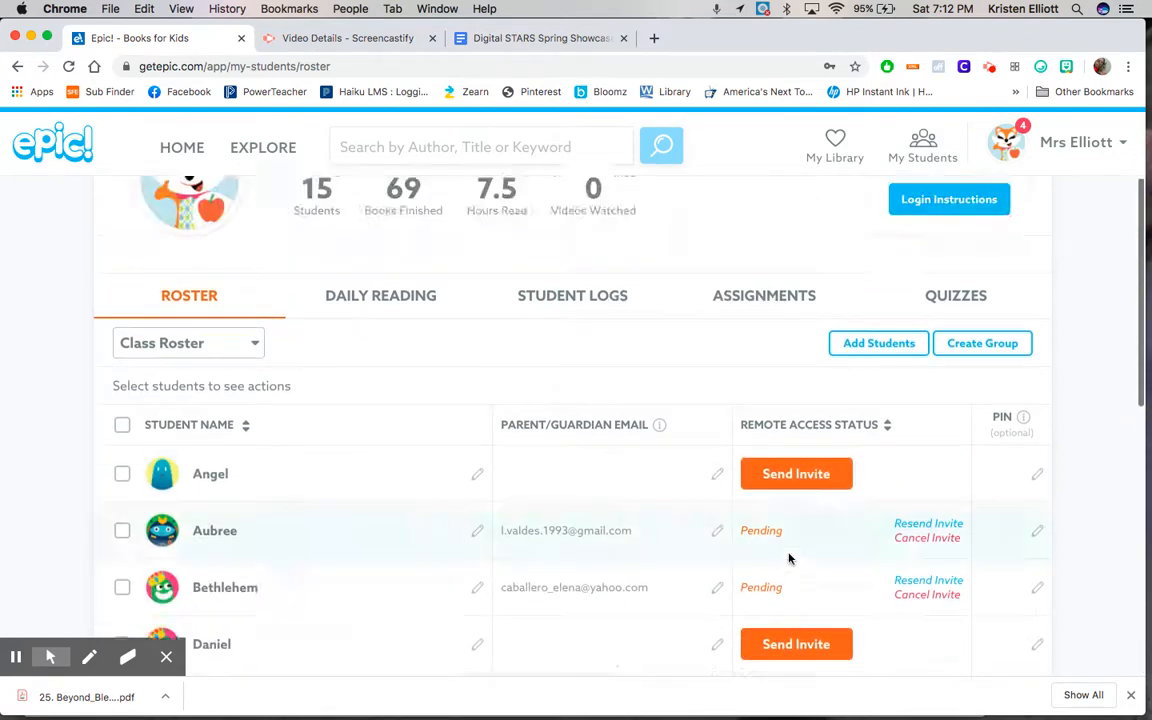
Create a student group named Cardinals from the class roster
scroll(34, 432, down, 3)
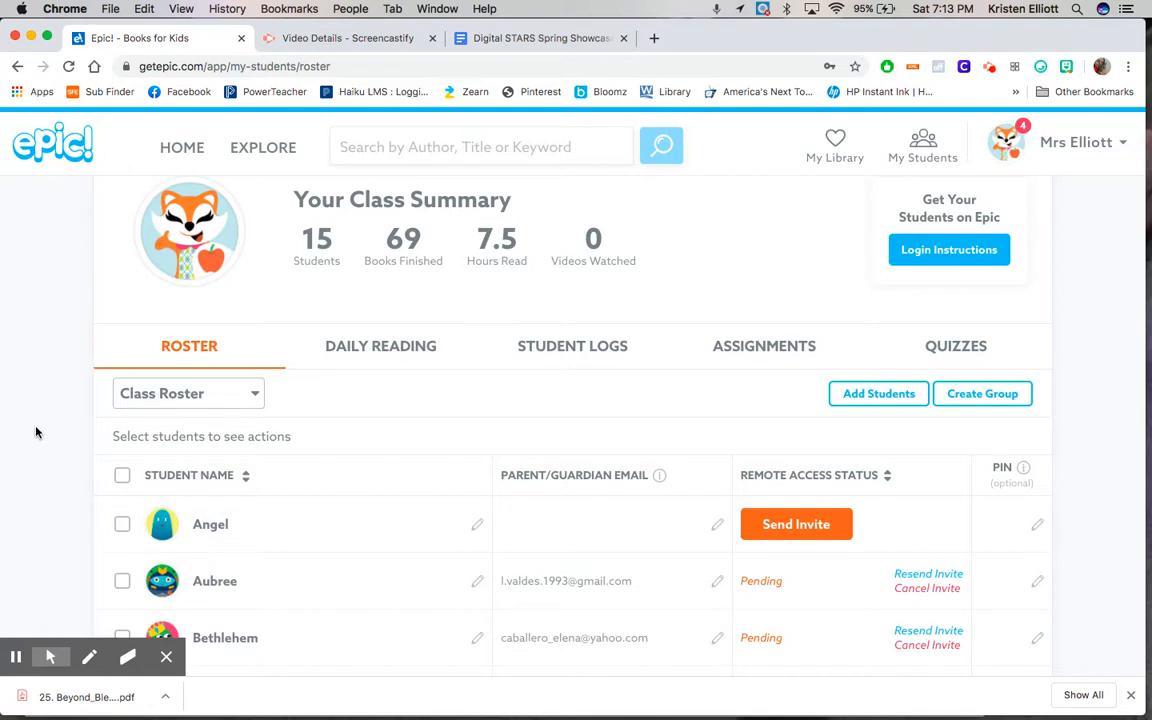
scroll(36, 428, down, 2)
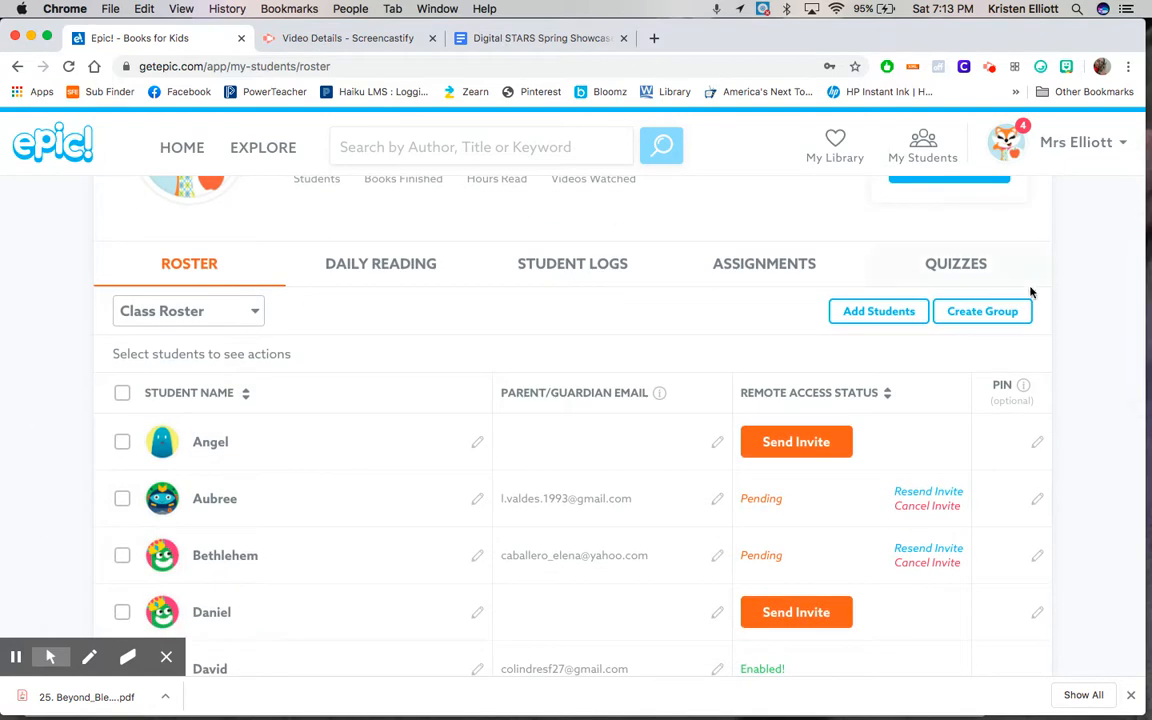
click(987, 315)
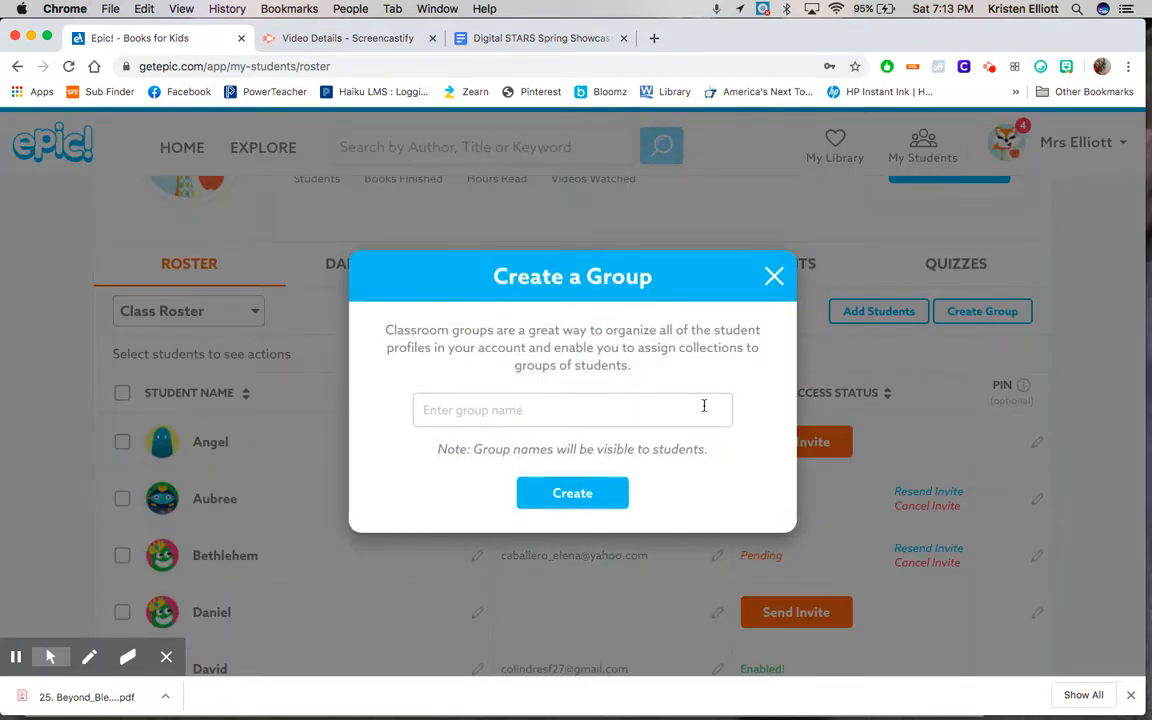
click(612, 414)
text(Cardinals)
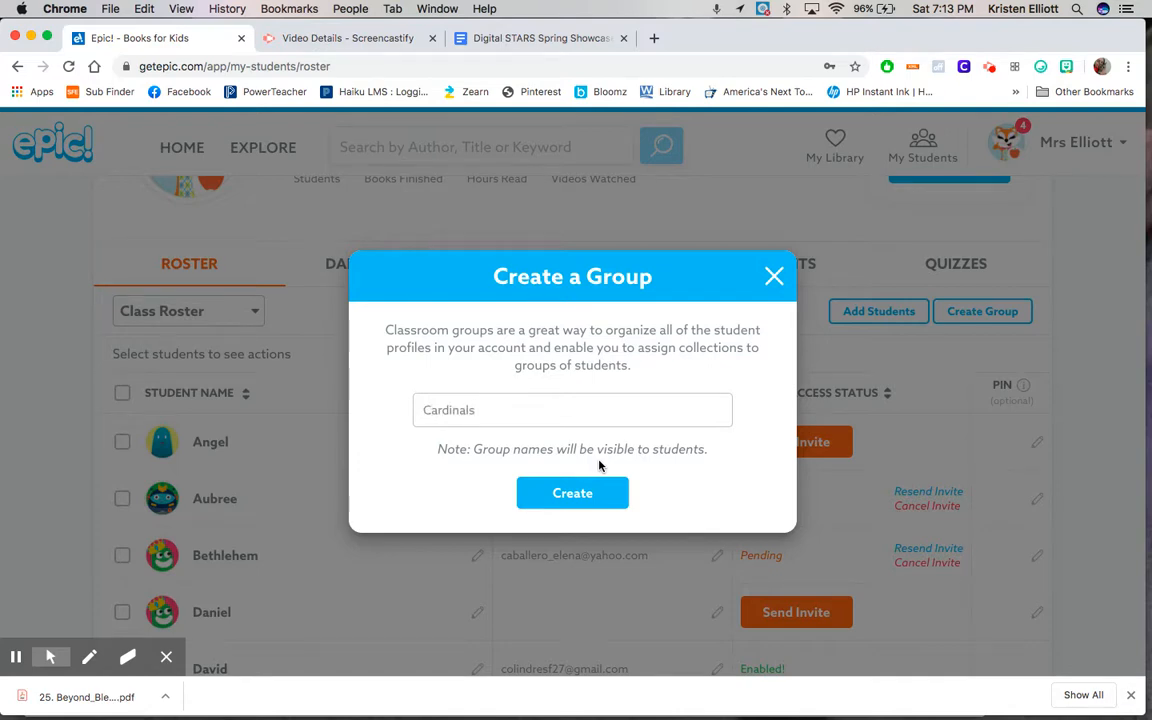
click(551, 494)
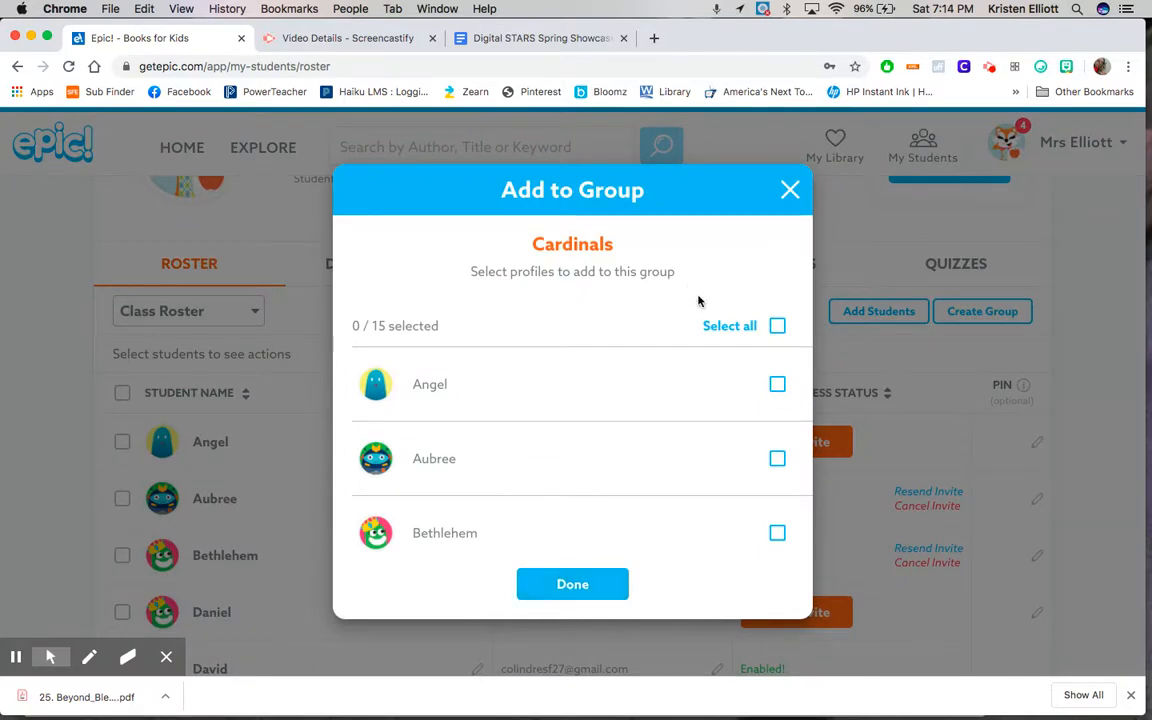
Add the second through fifth students in the profile list to the Cardinals group
scroll(613, 411, down, 2)
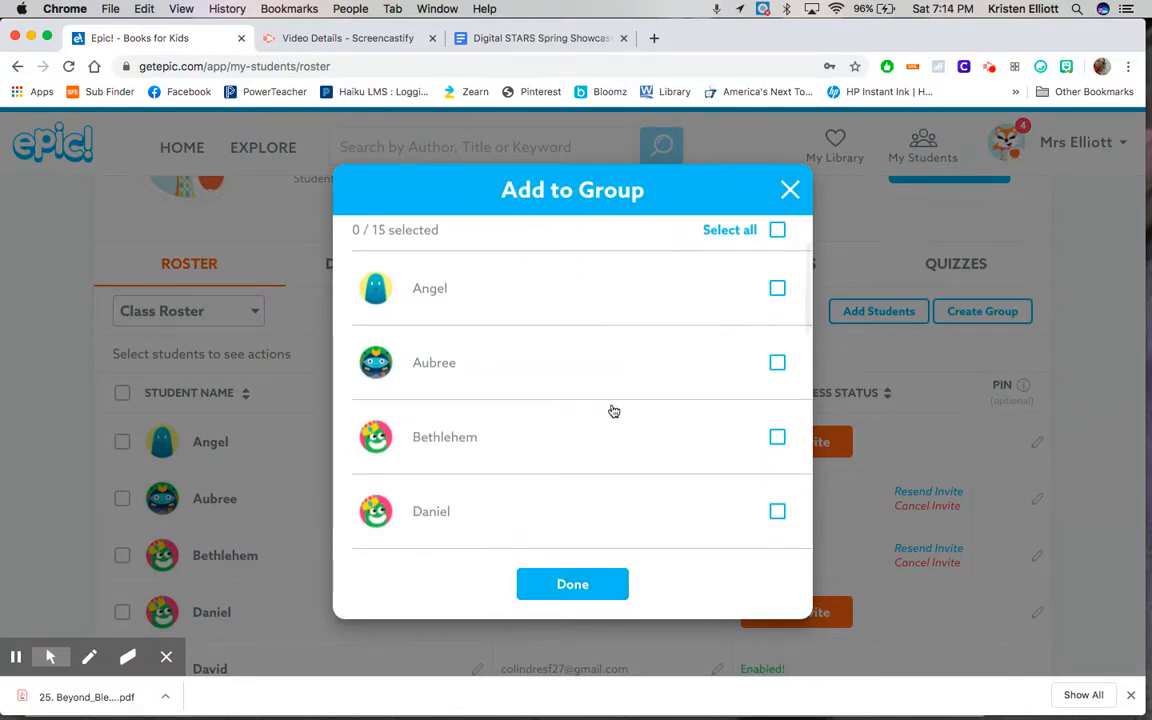
click(776, 364)
click(777, 437)
click(777, 512)
scroll(760, 505, down, 2)
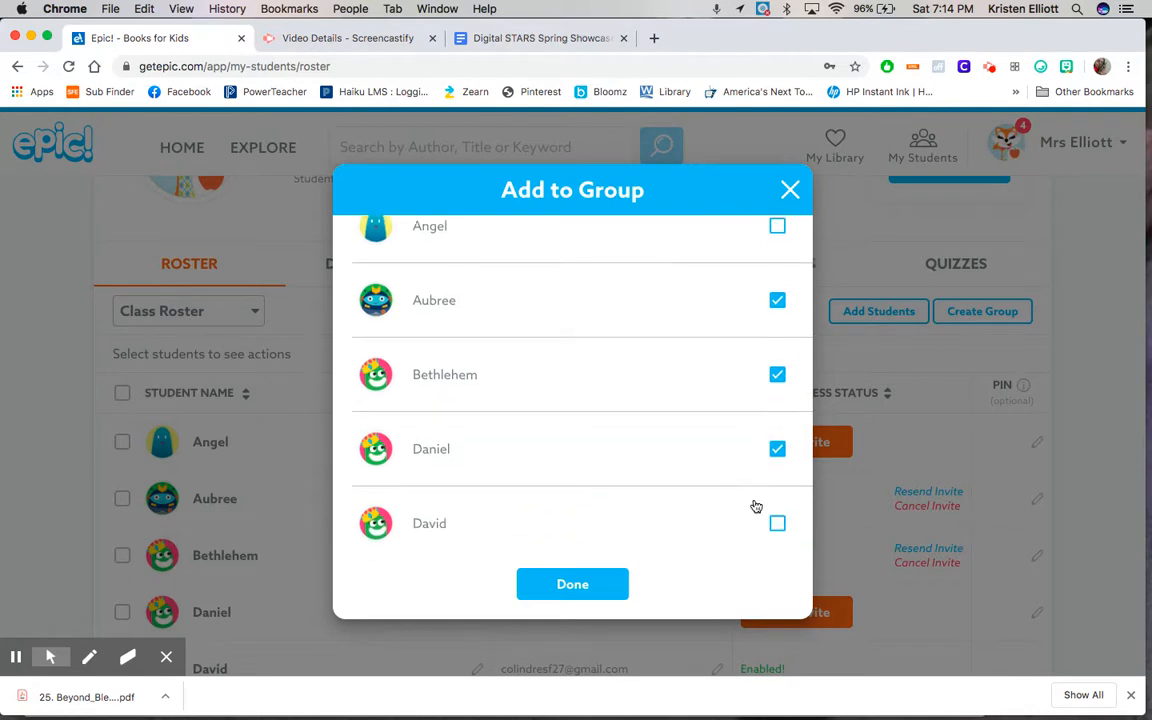
click(779, 500)
click(566, 584)
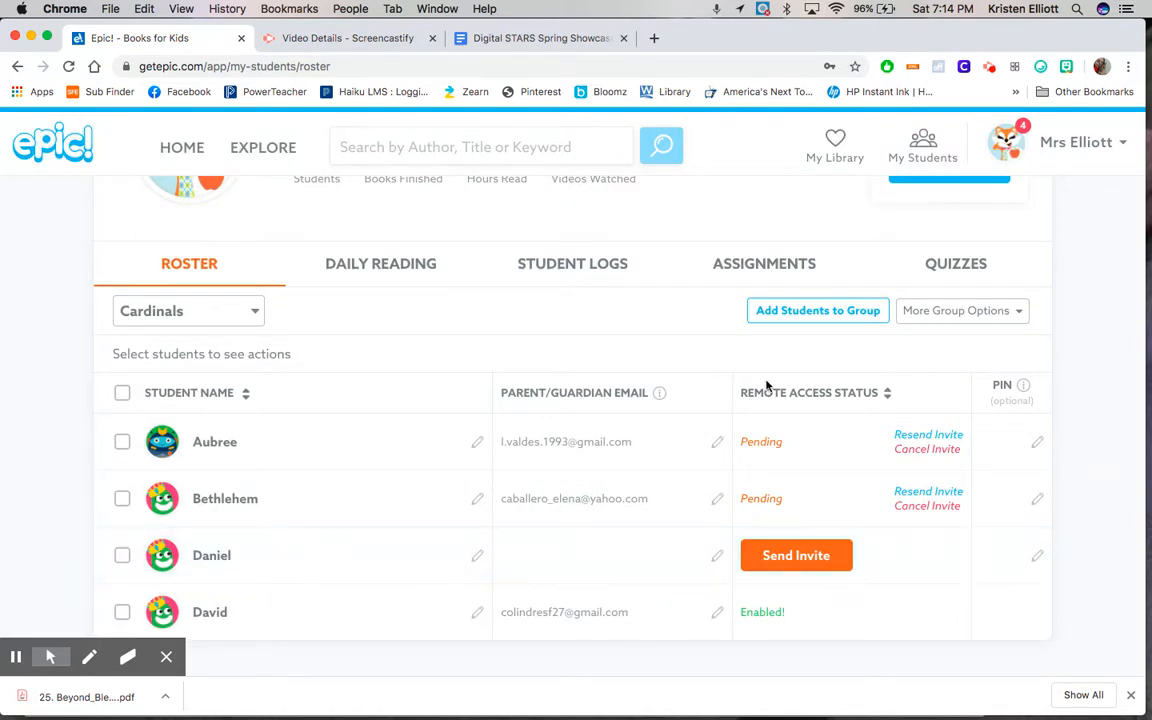
View the additional management options for the Cardinals group and close them without choosing any
click(968, 318)
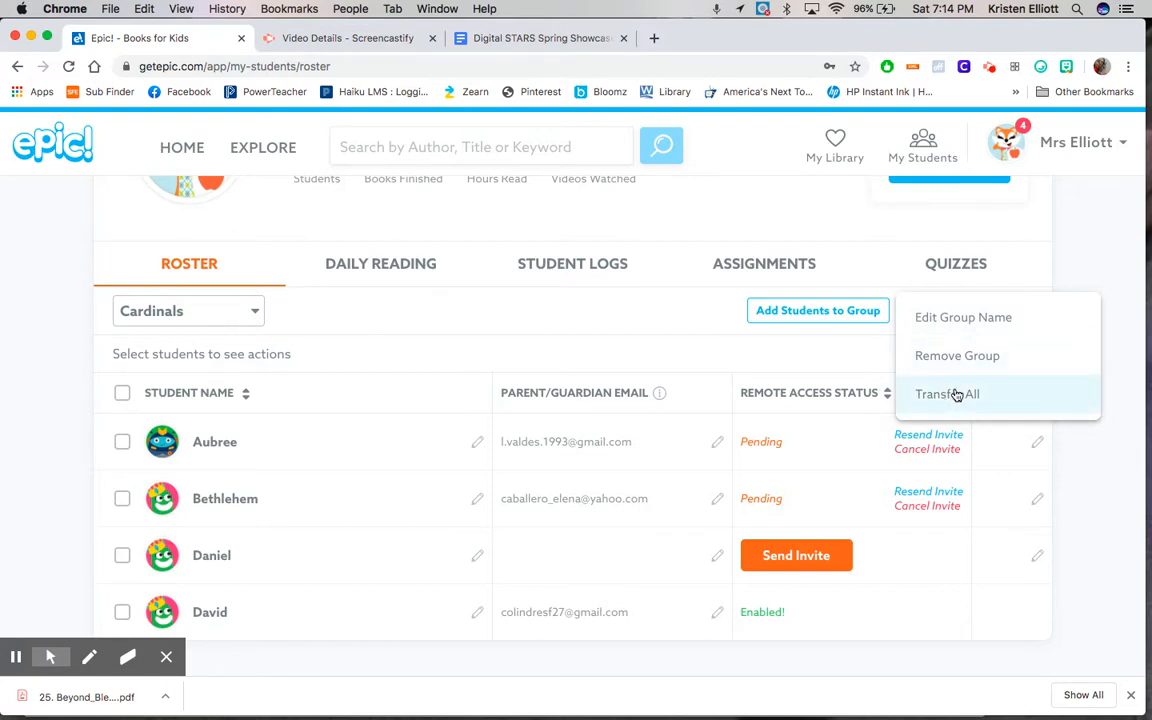
click(453, 320)
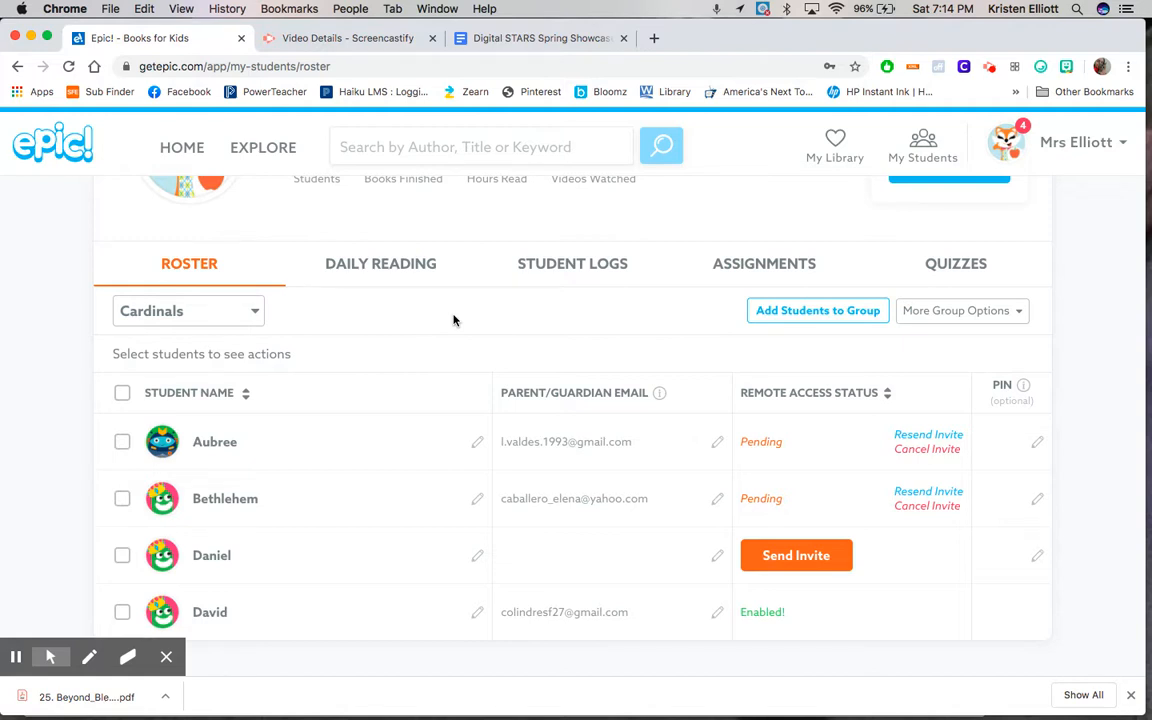
Open the class's daily reading log and look over the students' minutes for May 18 - 24, 2020
scroll(453, 320, up, 2)
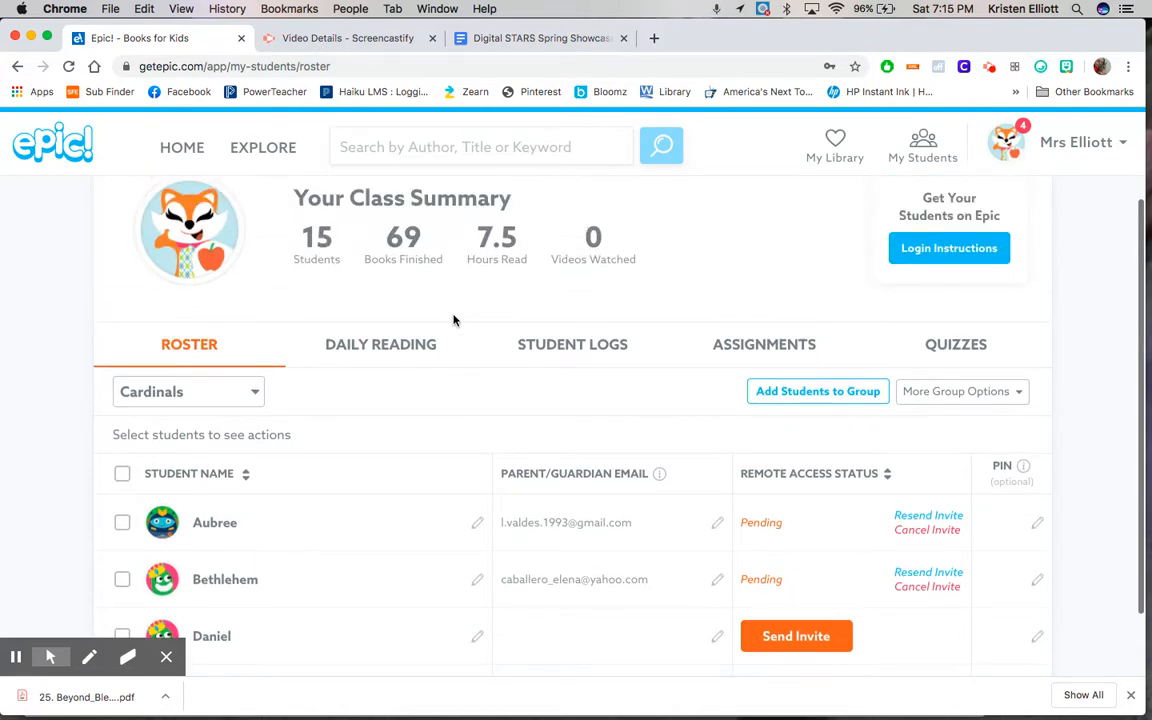
scroll(453, 320, up, 1)
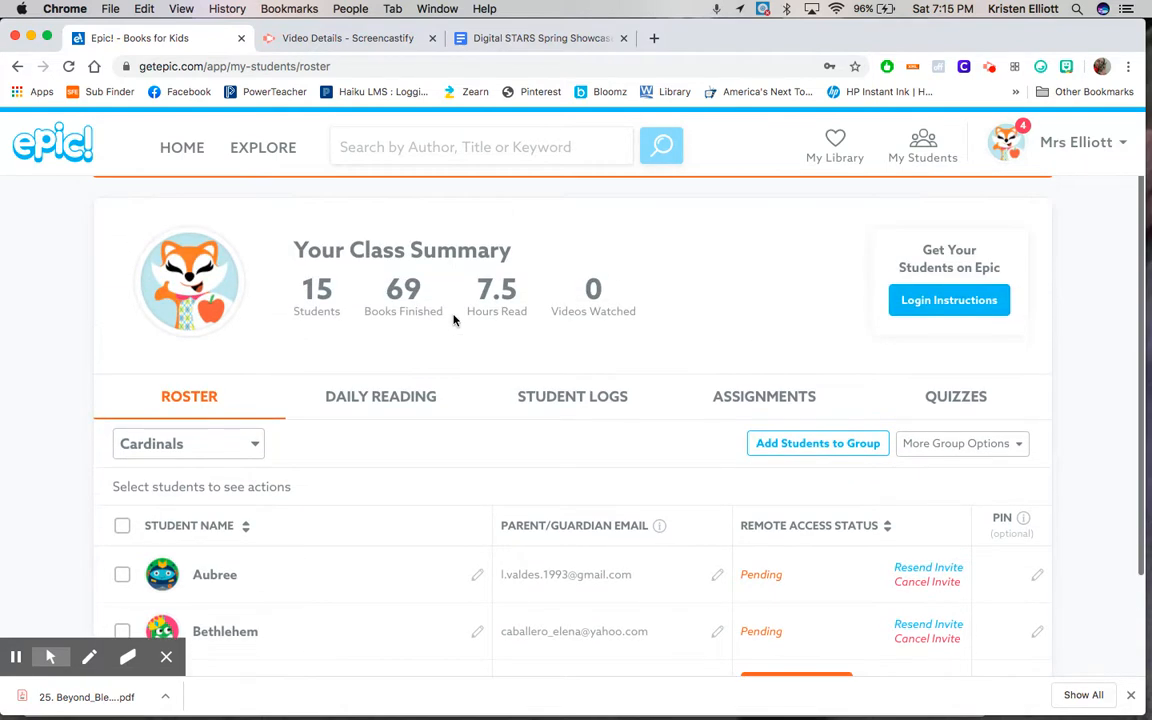
click(375, 411)
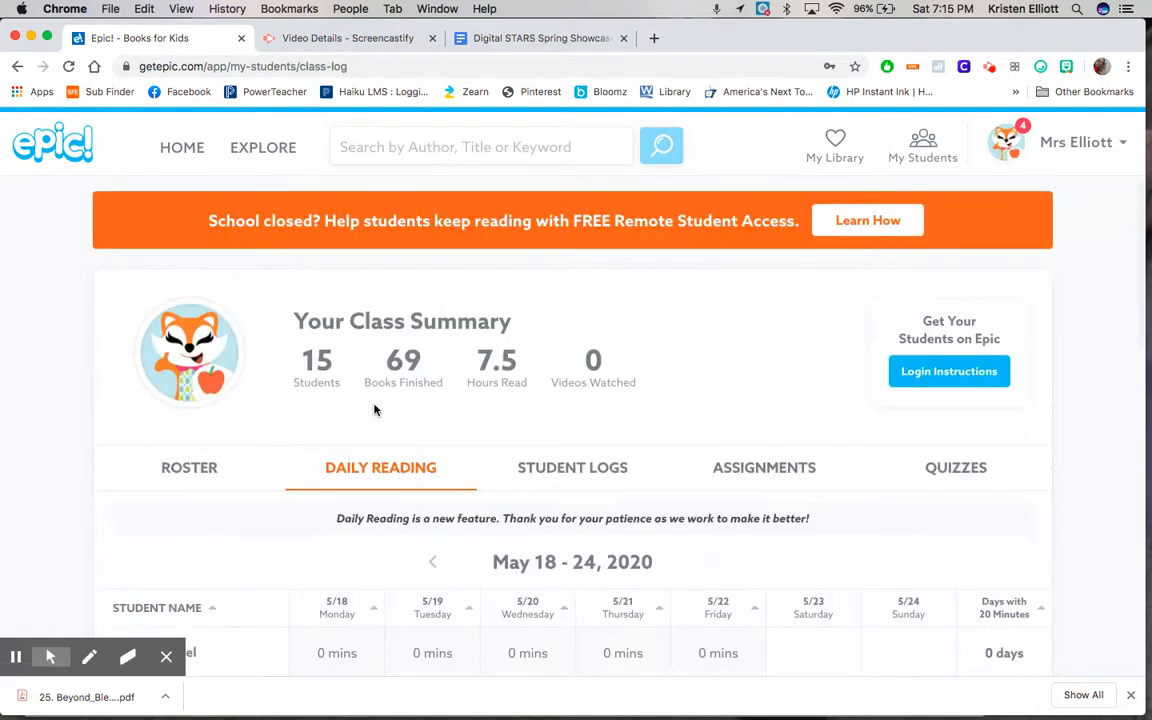
scroll(375, 411, down, 2)
scroll(375, 411, down, 1)
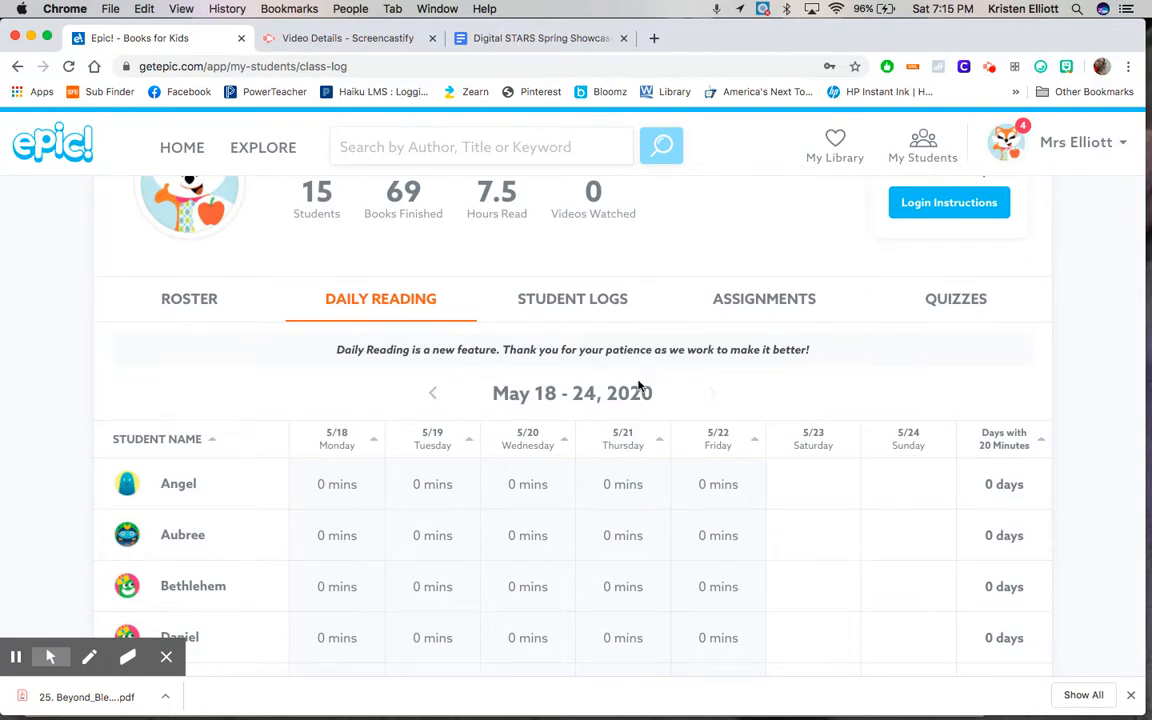
Open the student logs for the Cardinals group and look over each student's reading activity
scroll(750, 435, down, 1)
scroll(773, 430, down, 1)
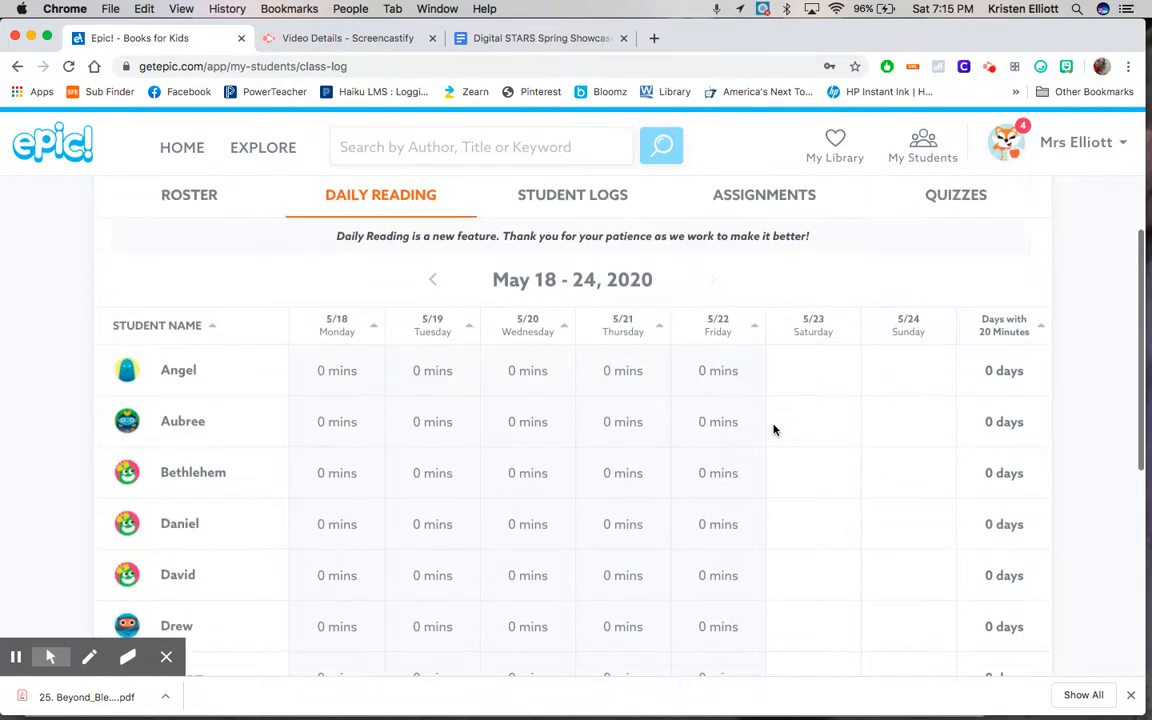
click(532, 200)
scroll(532, 209, down, 2)
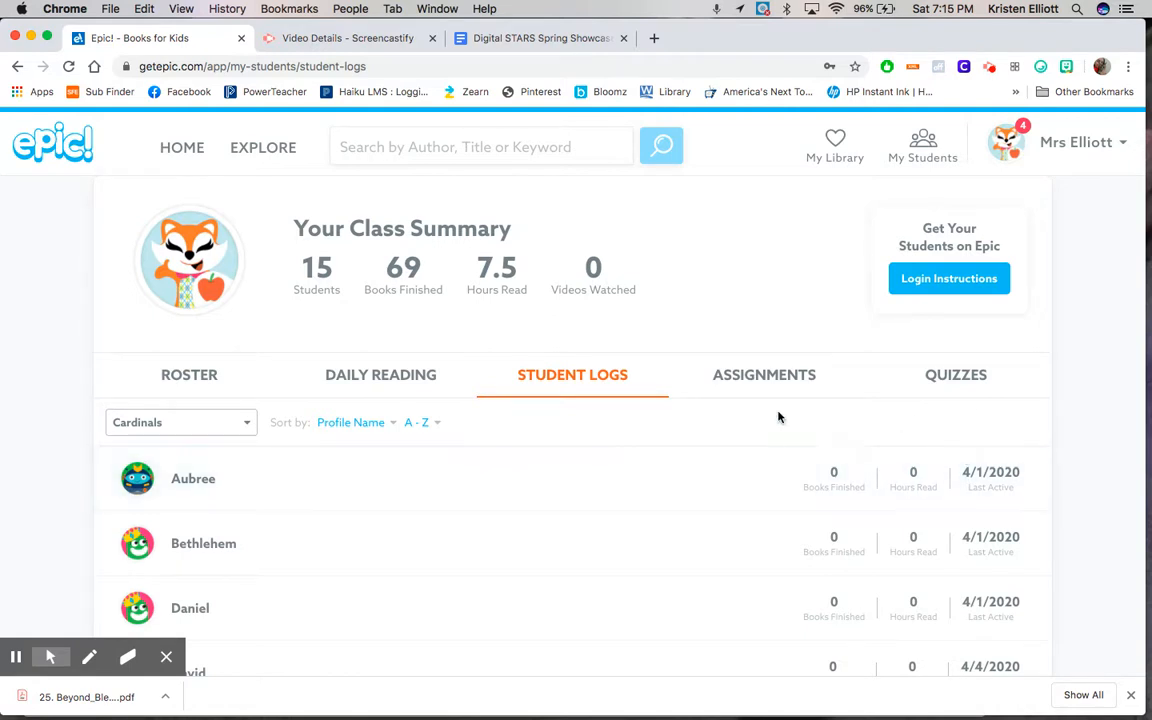
Open the Cardinals group's assignments and review the assigned book collections with their assigned and completed profile figures
click(795, 377)
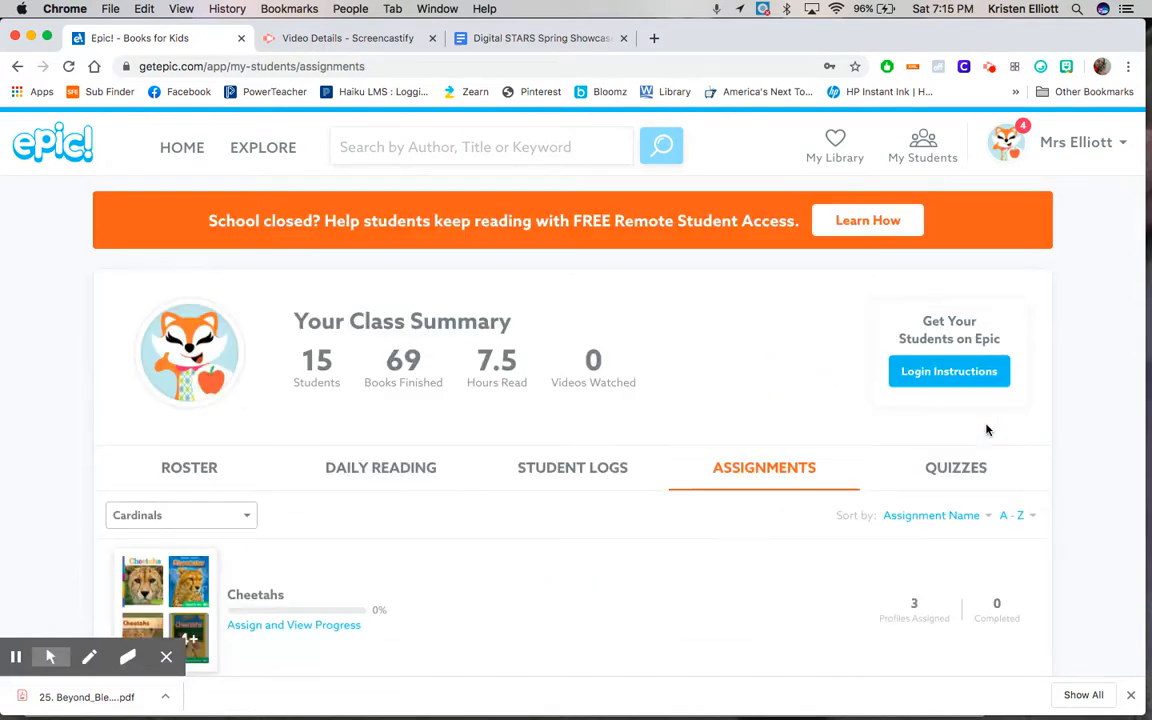
scroll(1016, 455, down, 3)
scroll(1018, 455, down, 2)
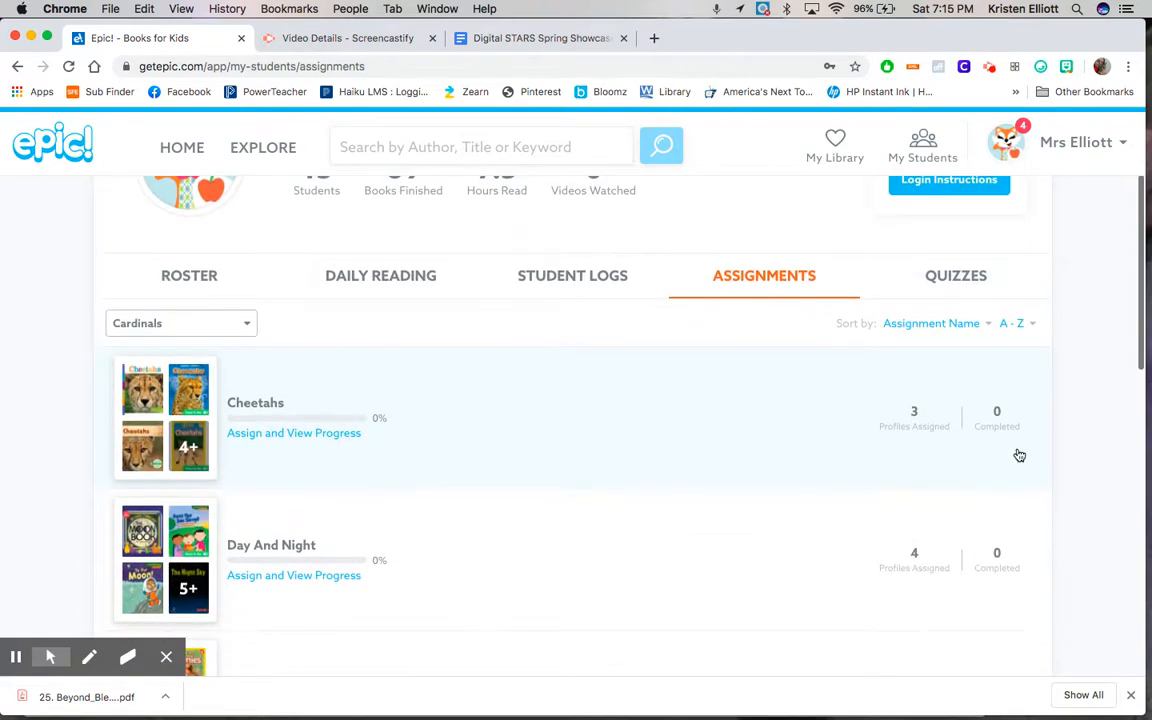
scroll(1019, 455, down, 4)
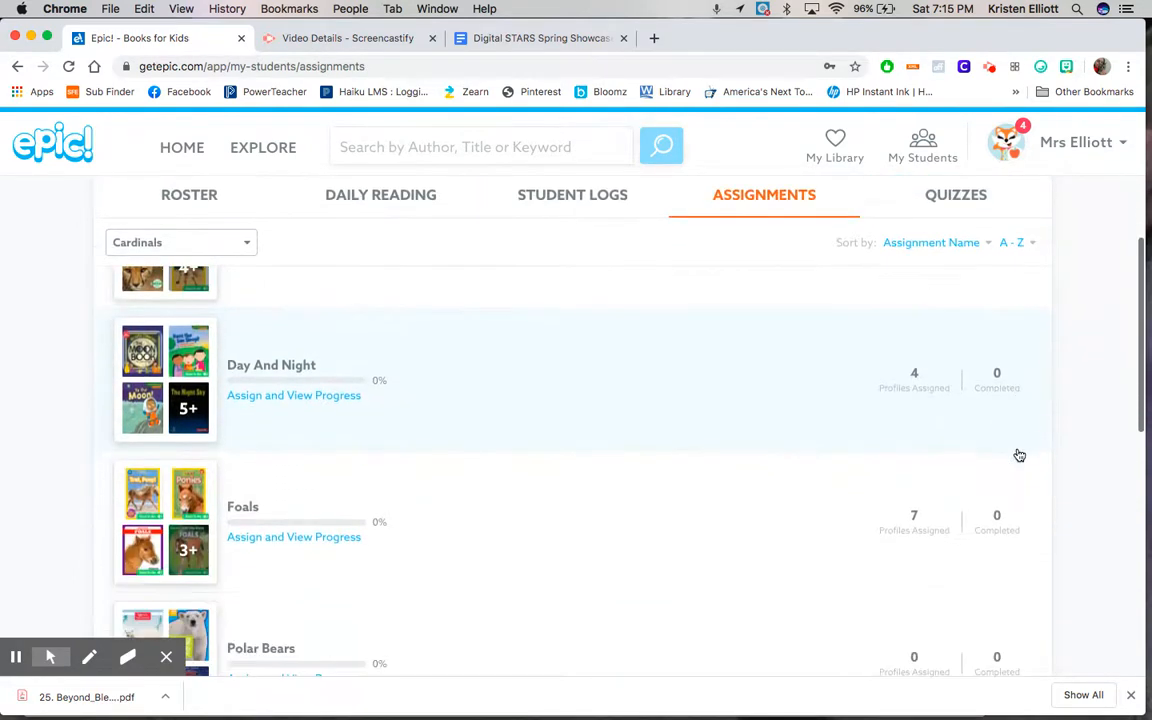
scroll(1019, 455, down, 8)
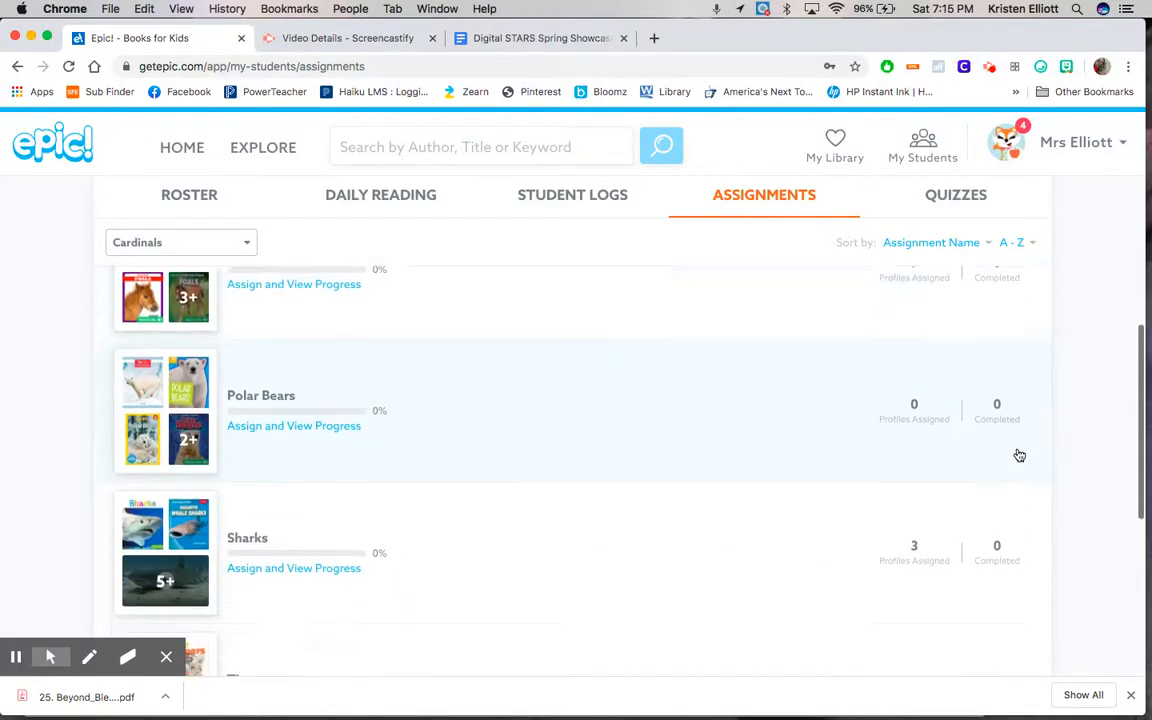
scroll(1019, 455, down, 4)
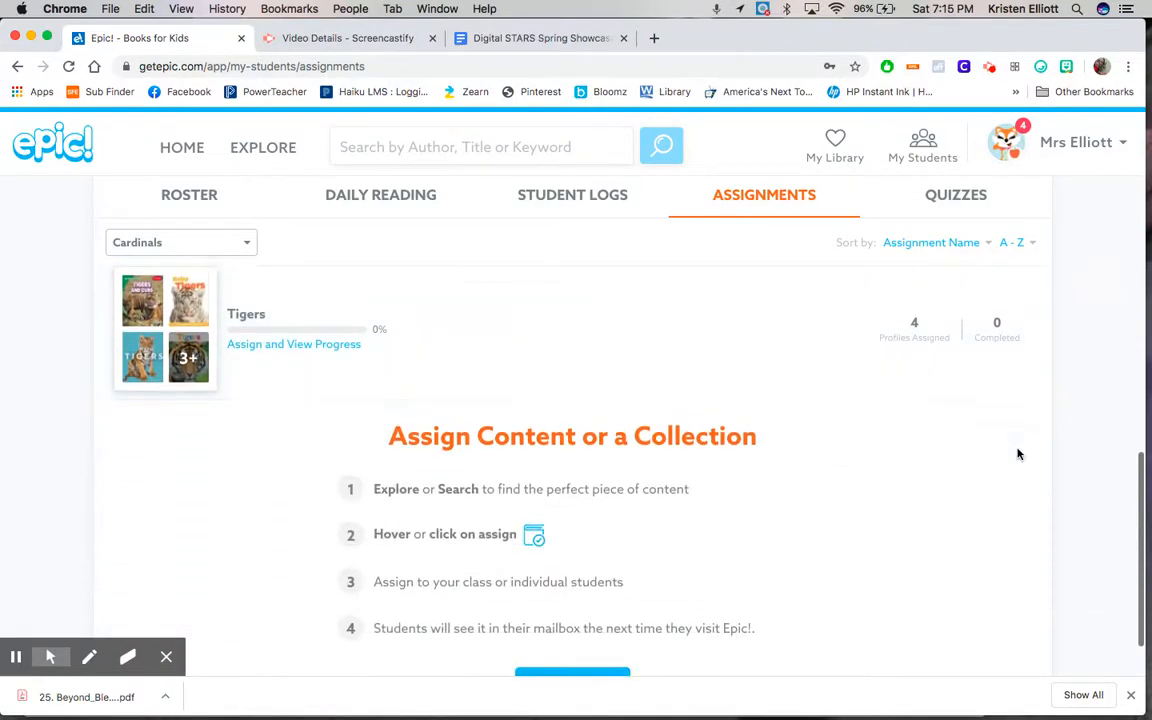
scroll(1019, 455, up, 15)
scroll(1019, 455, up, 3)
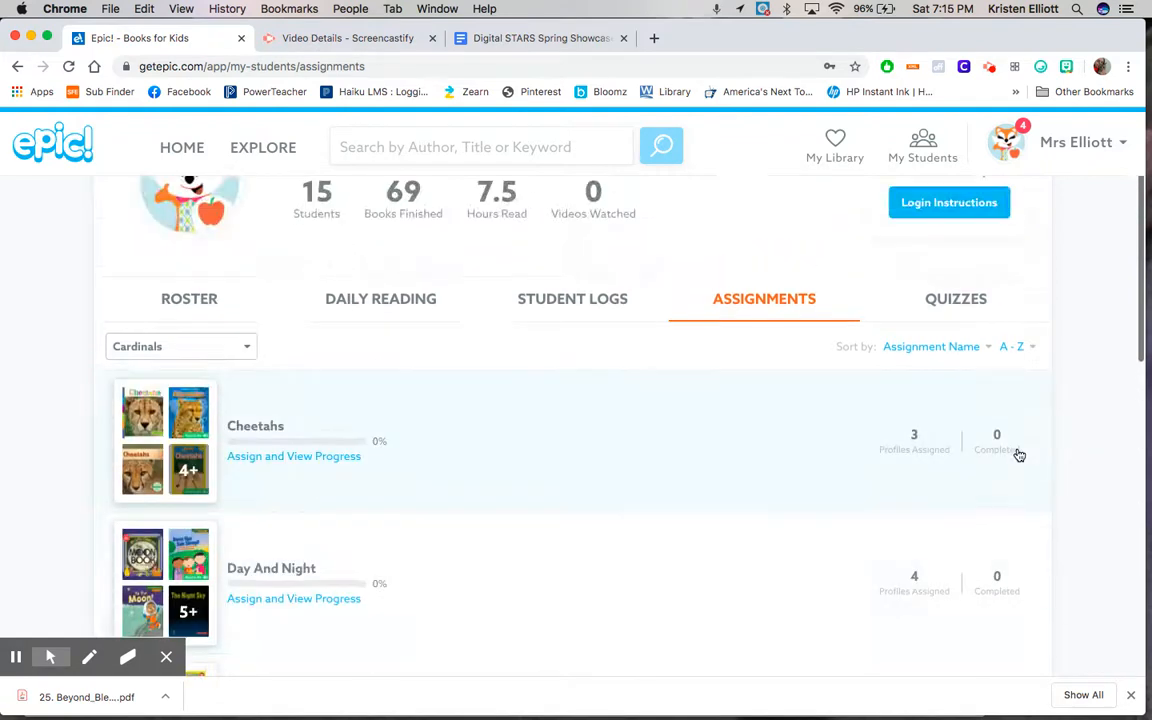
Open the class quiz report and review the students taken, average score, related assignment and assigned date for all quizzes
click(972, 352)
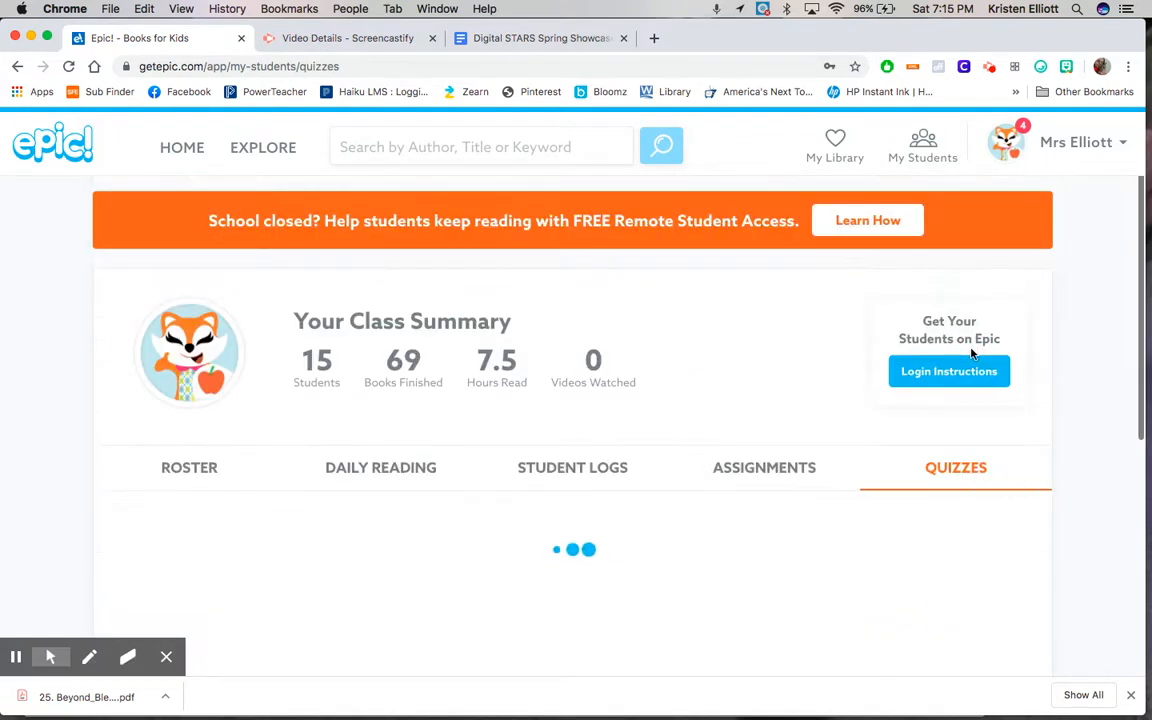
scroll(842, 535, down, 2)
scroll(842, 535, down, 4)
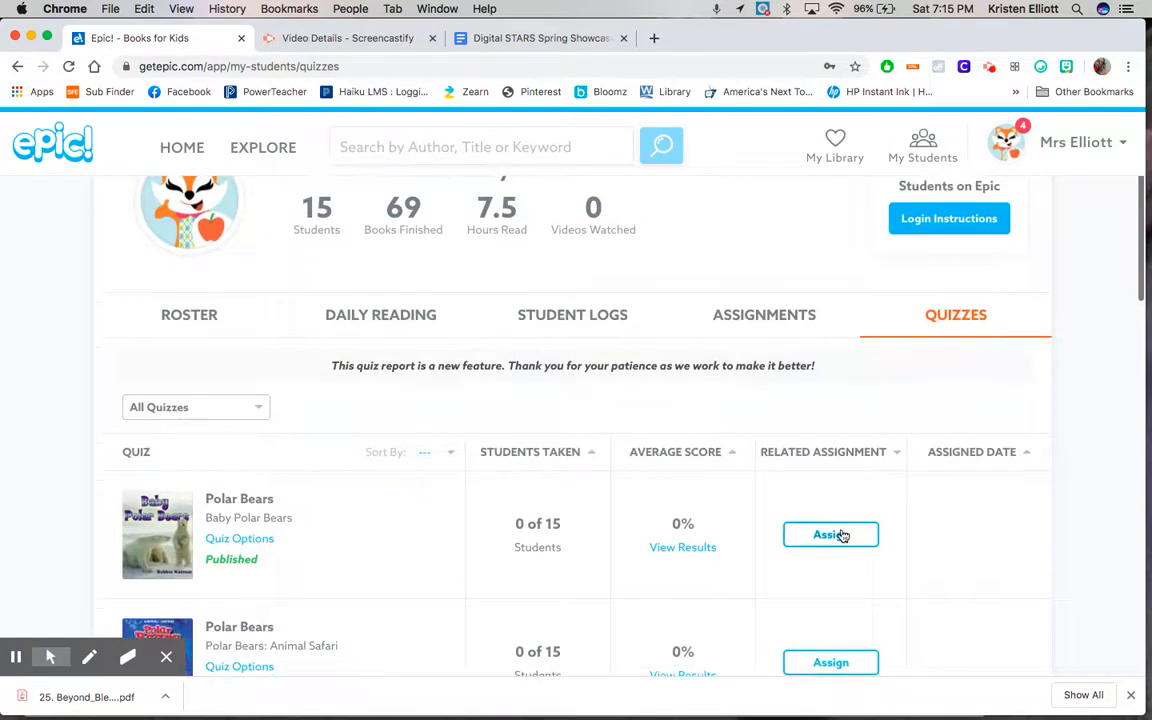
scroll(842, 535, down, 5)
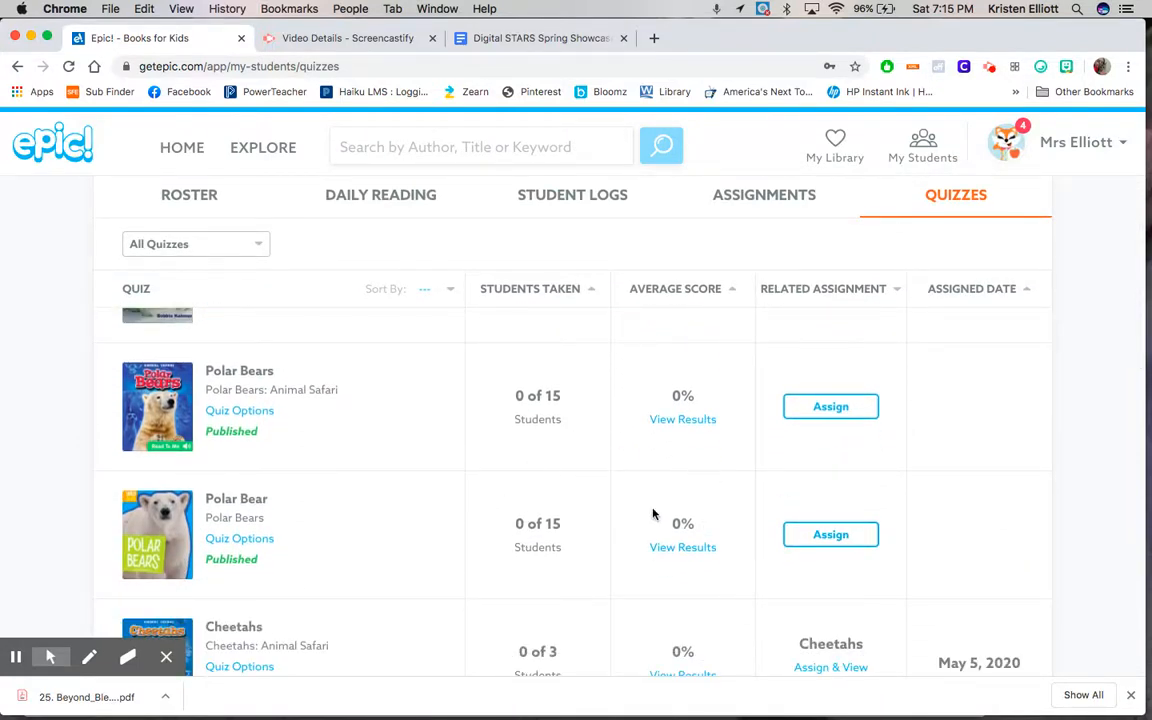
scroll(900, 522, down, 5)
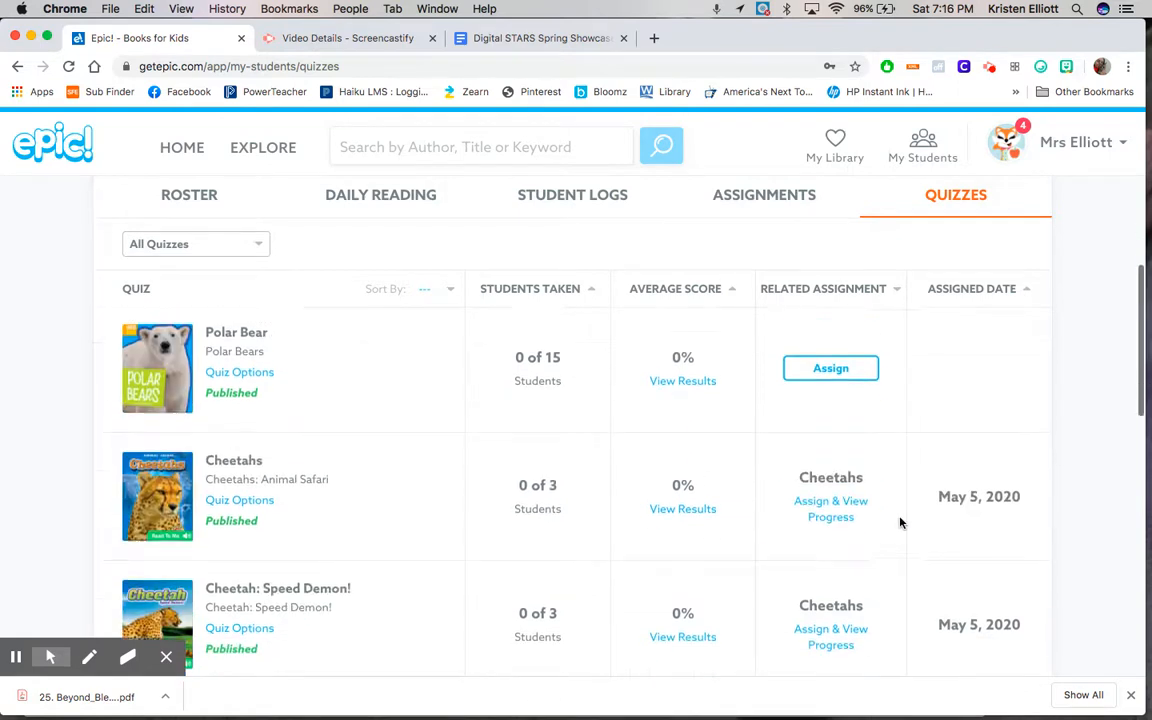
scroll(900, 522, down, 7)
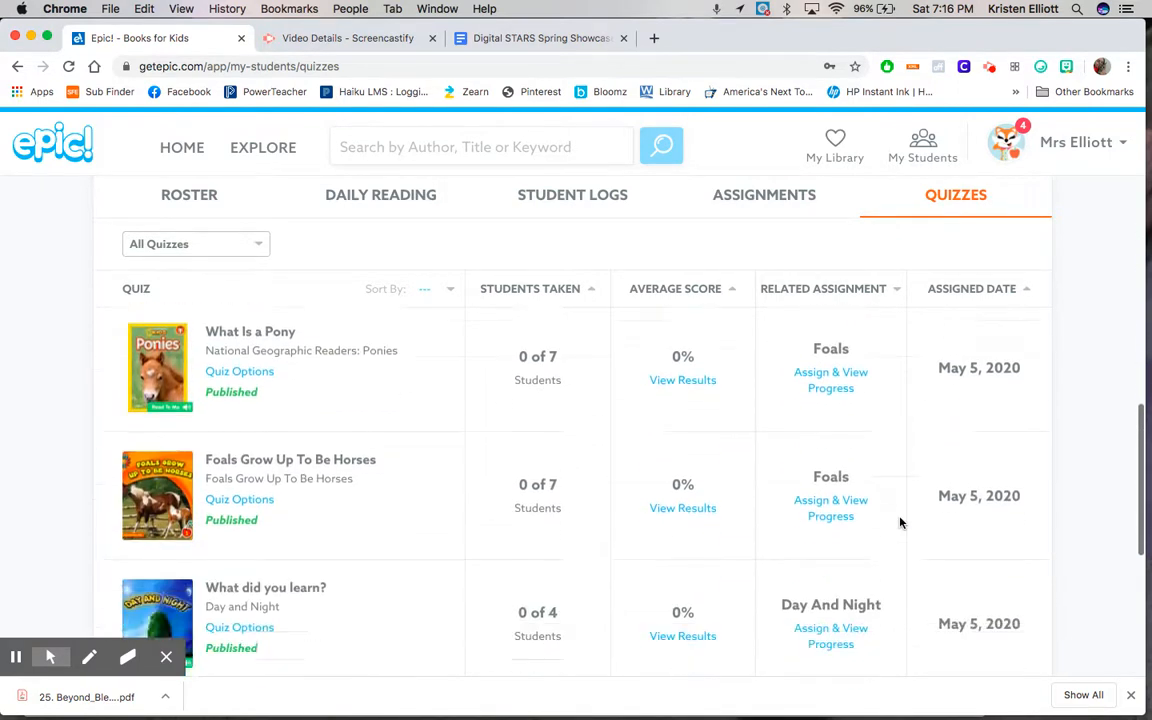
scroll(900, 522, down, 1)
scroll(900, 522, up, 15)
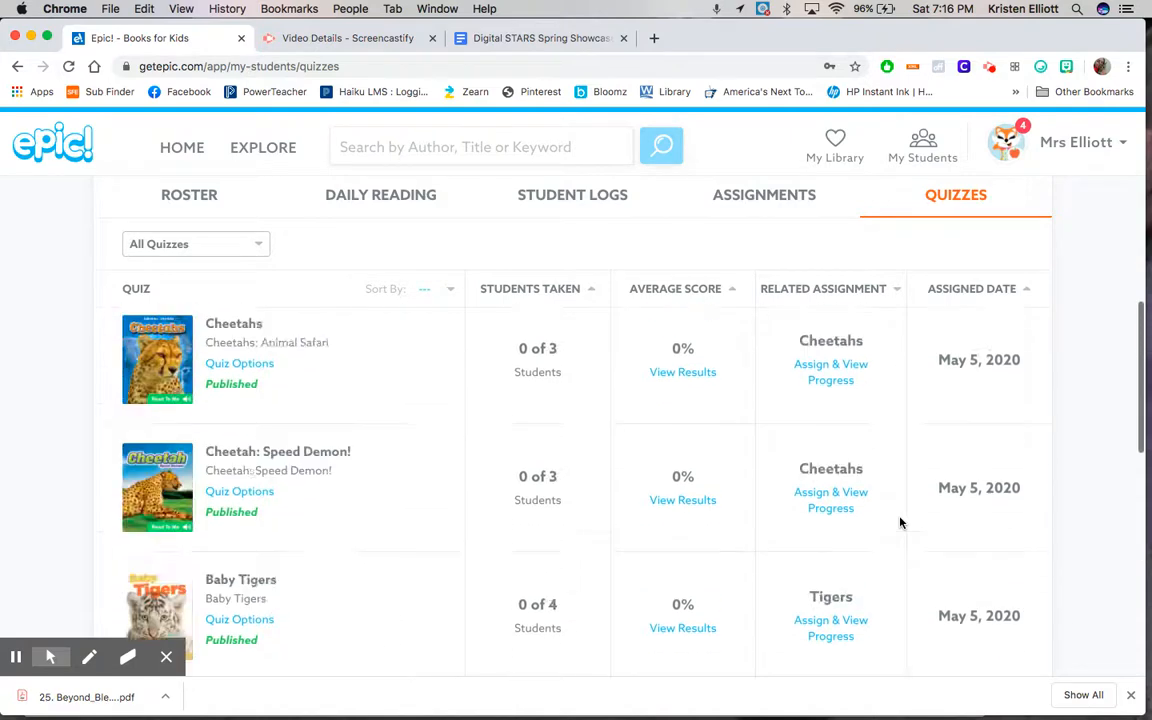
scroll(900, 522, up, 4)
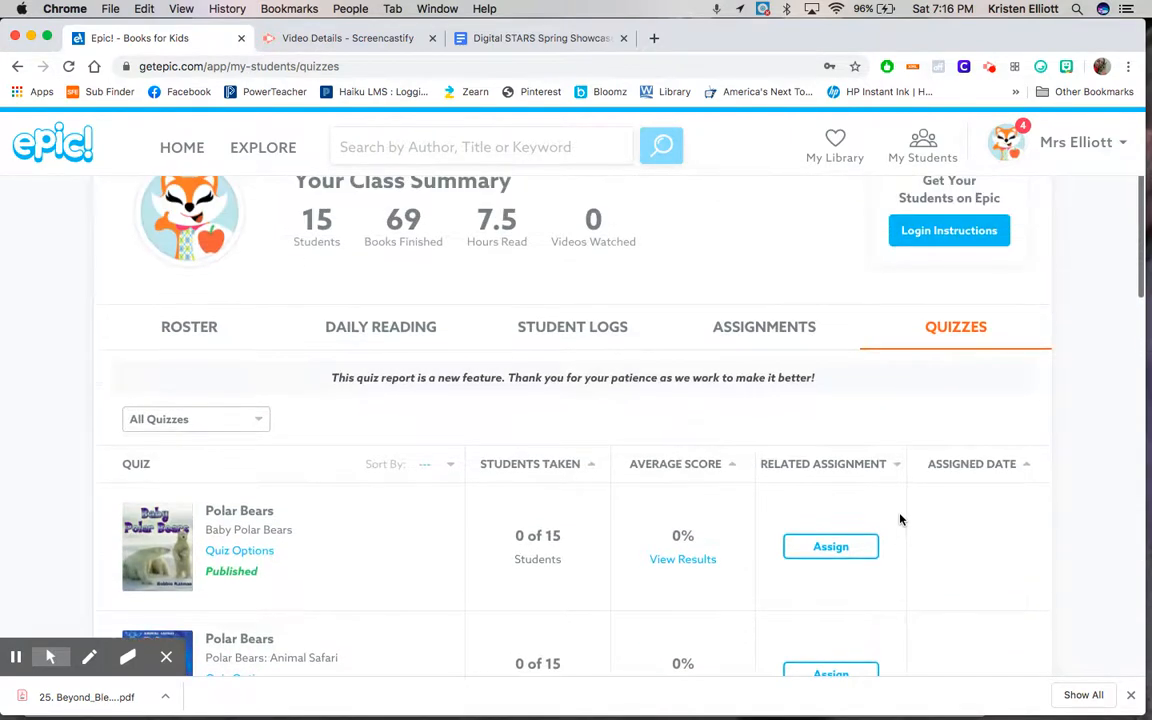
scroll(898, 518, up, 2)
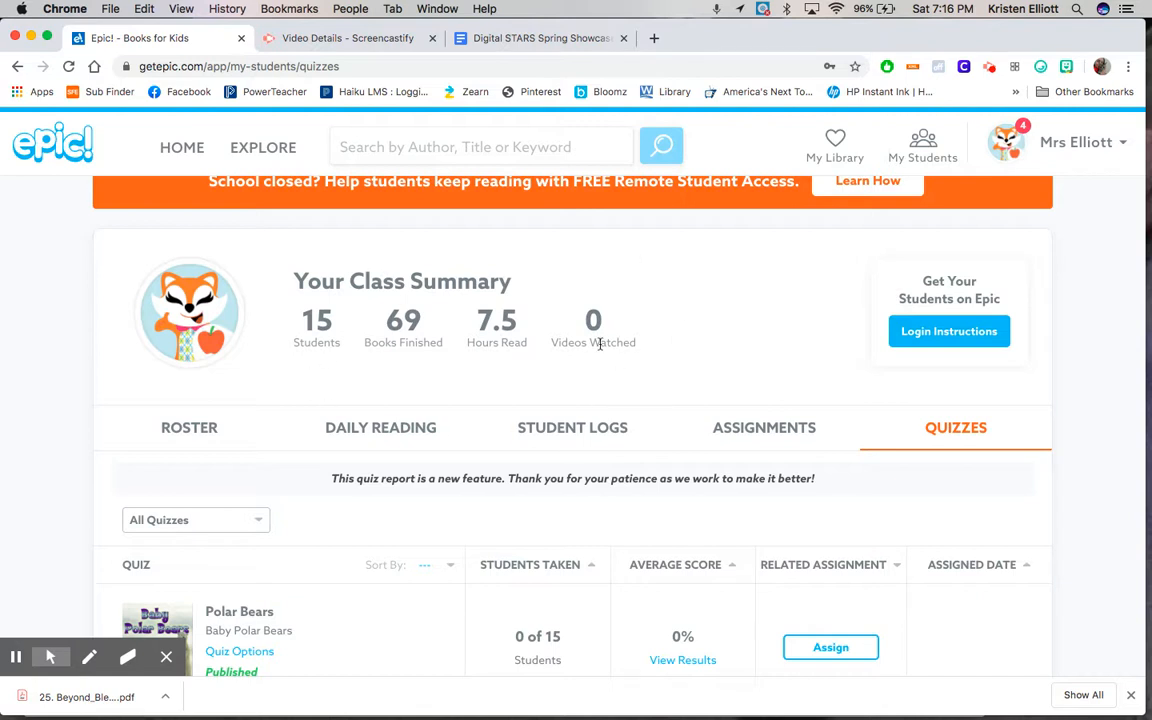
scroll(600, 343, up, 1)
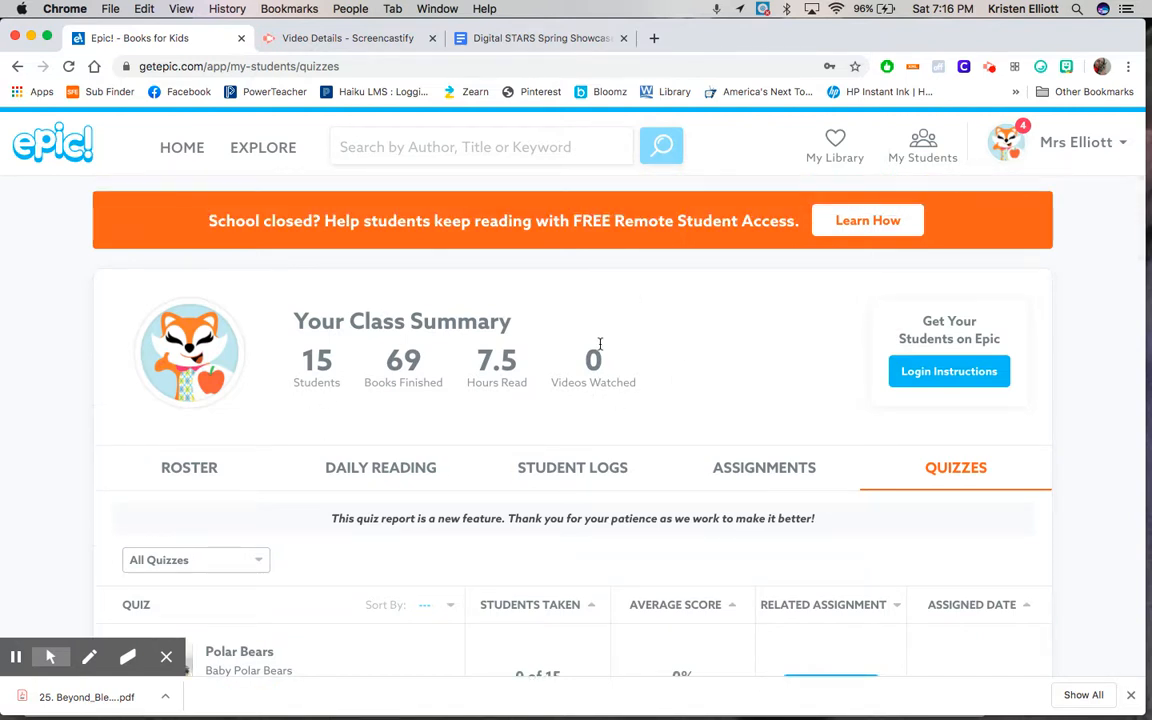